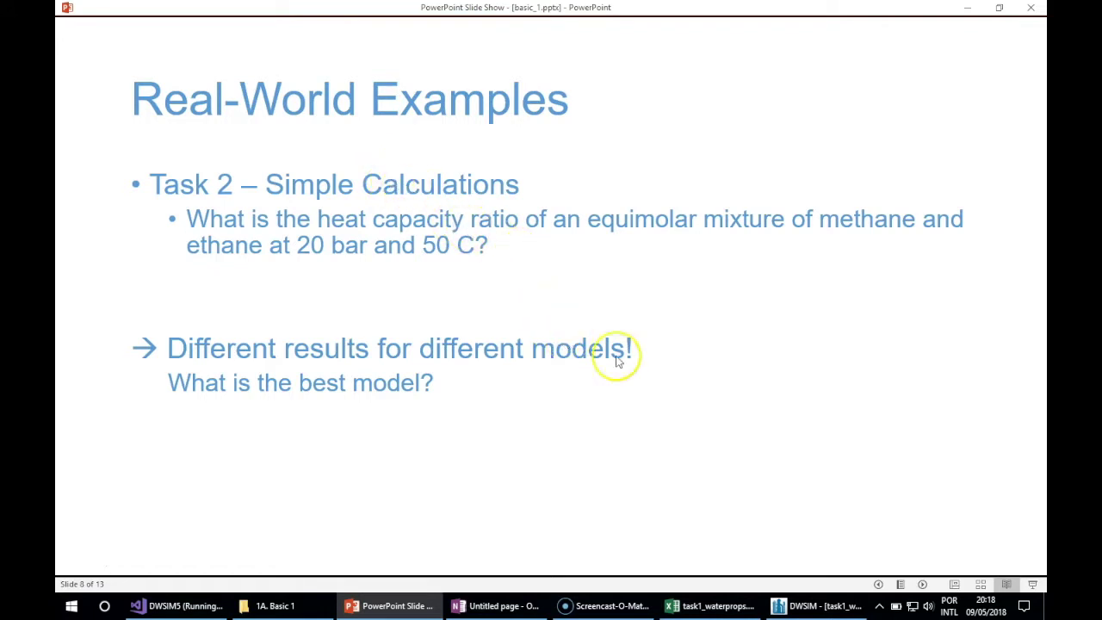
Switch from the Task 2 PowerPoint slide to the DWSIM task1_water_props flowsheet.
click(808, 605)
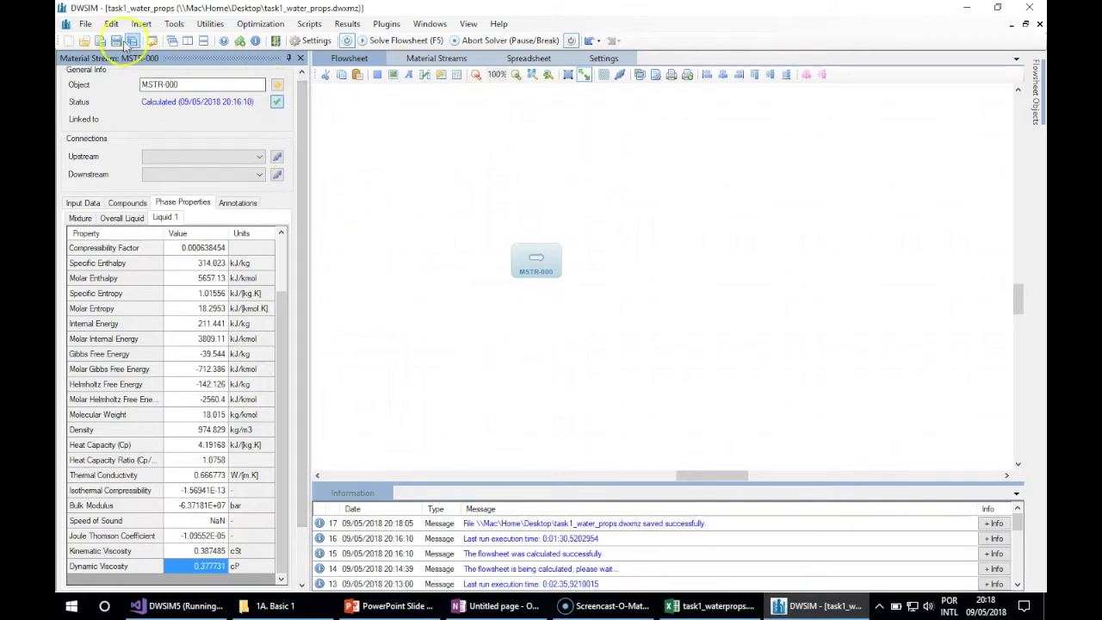
Save the water-properties simulation and close it, choosing Não to skip saving again.
click(100, 41)
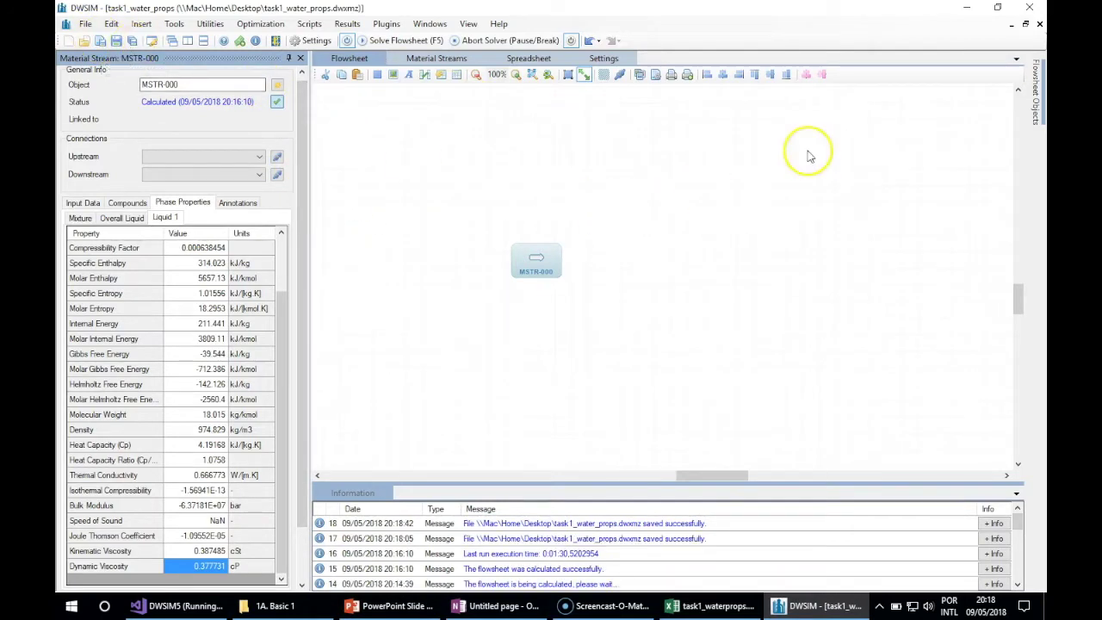
click(1038, 24)
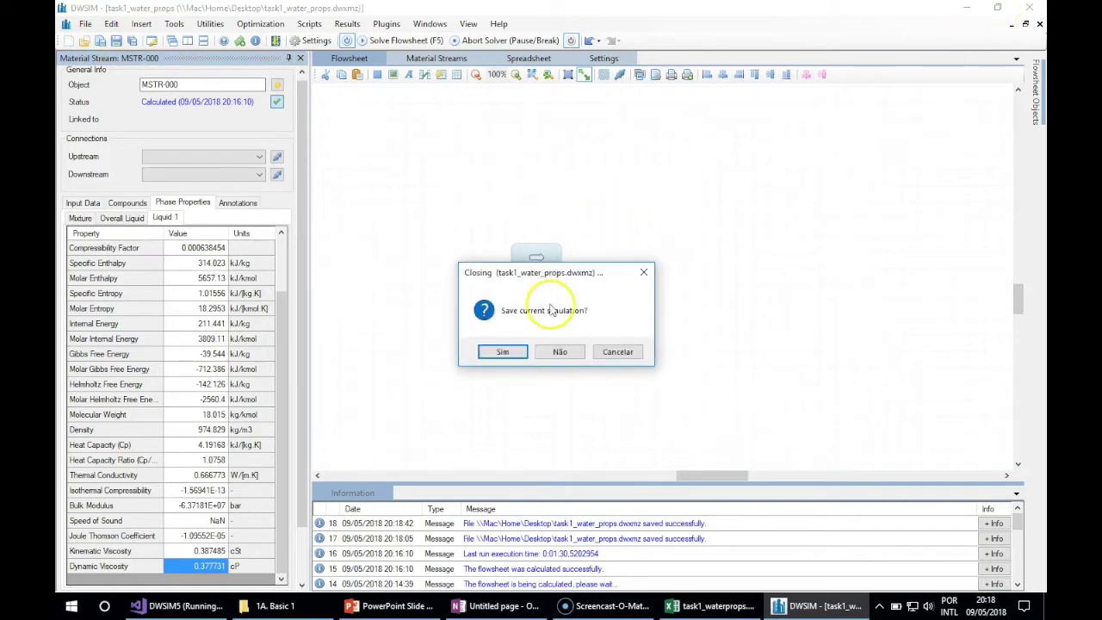
click(558, 352)
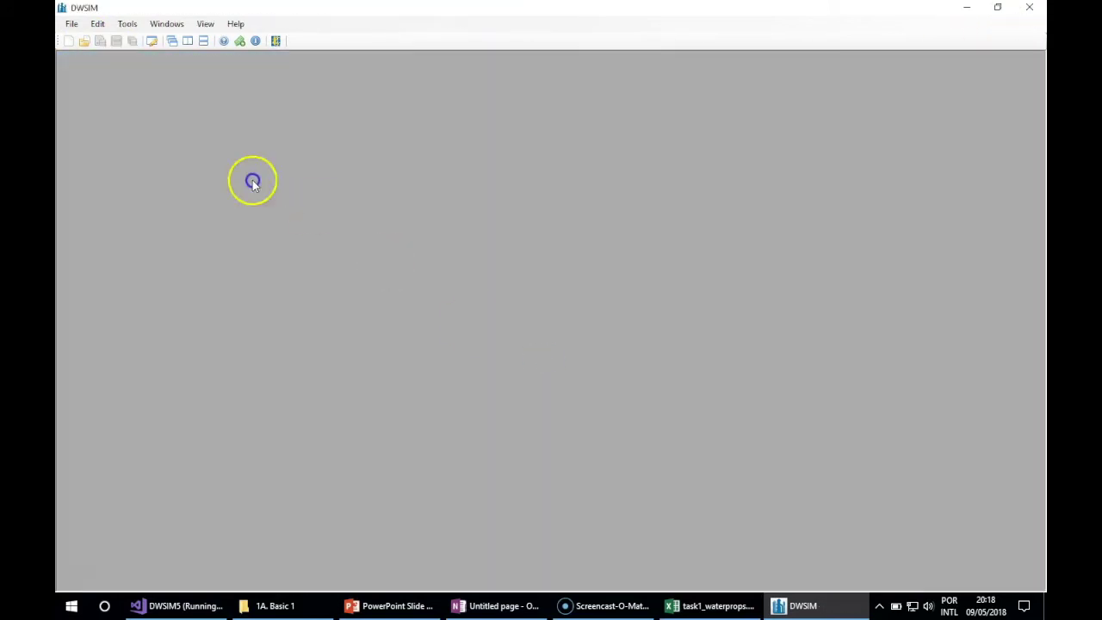
Start a new simulation and add Methane and Ethane as its compounds.
click(68, 40)
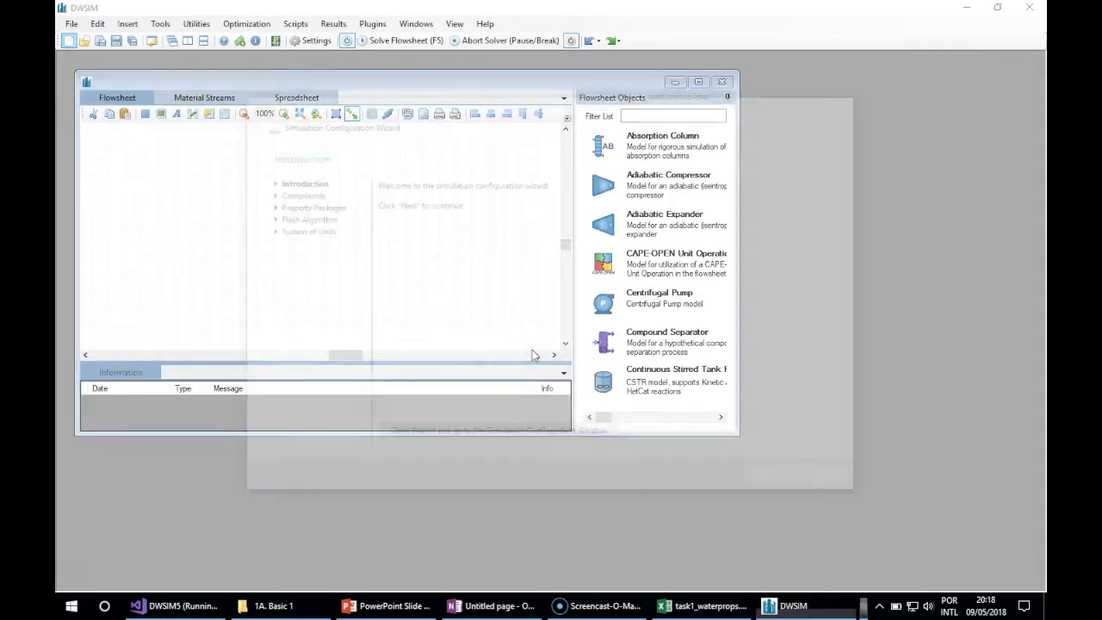
click(780, 481)
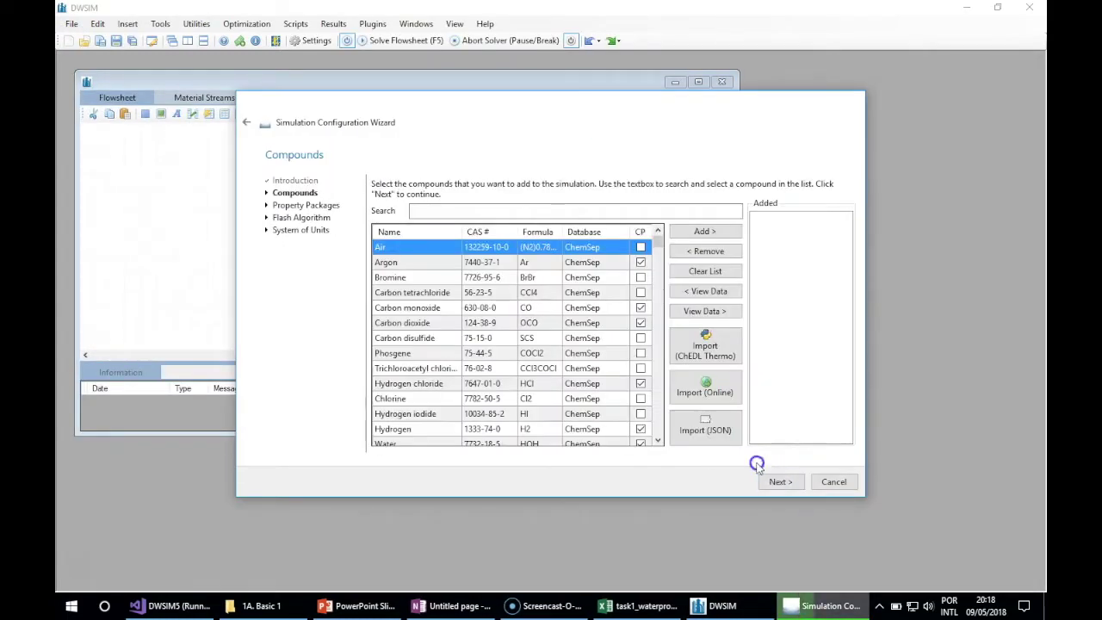
click(485, 212)
text(Methane)
key(Return)
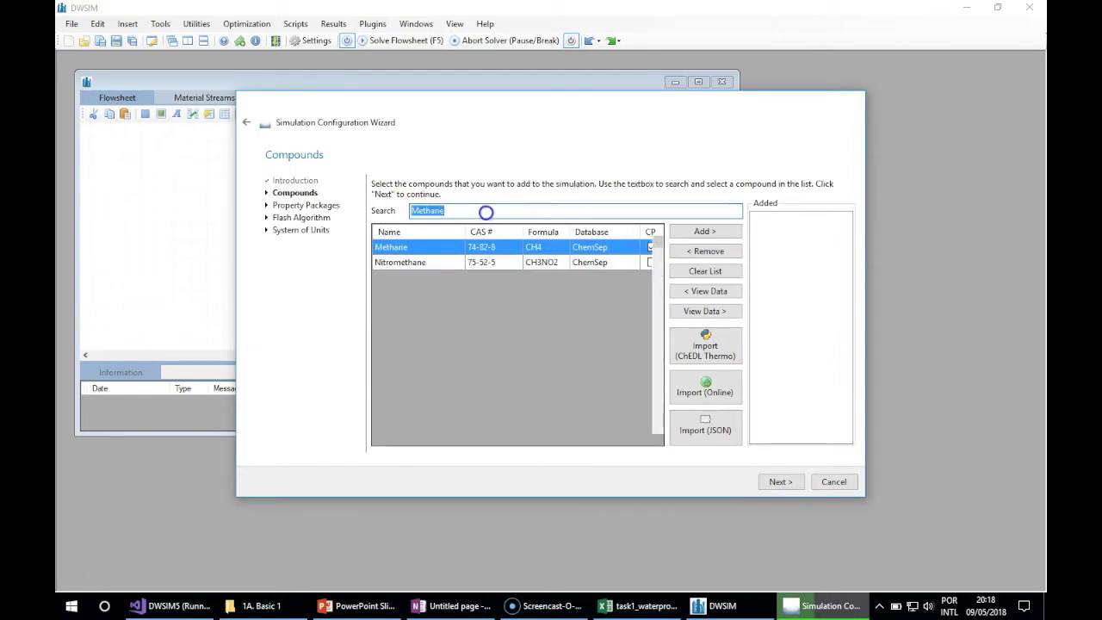
key(BackSpace)
text(Ethane)
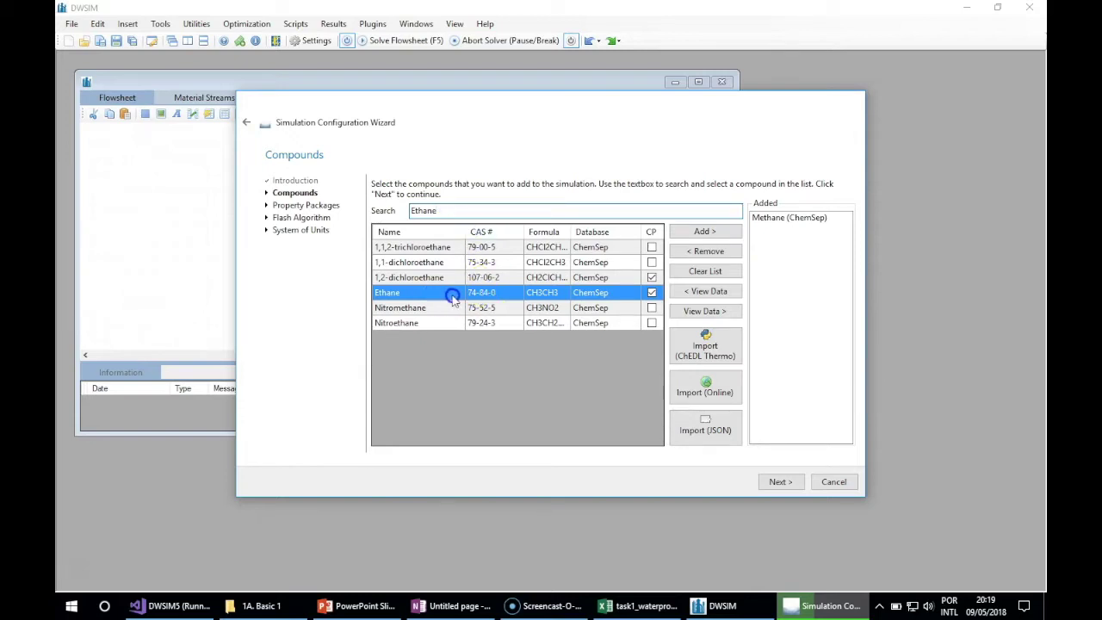
double_click(493, 295)
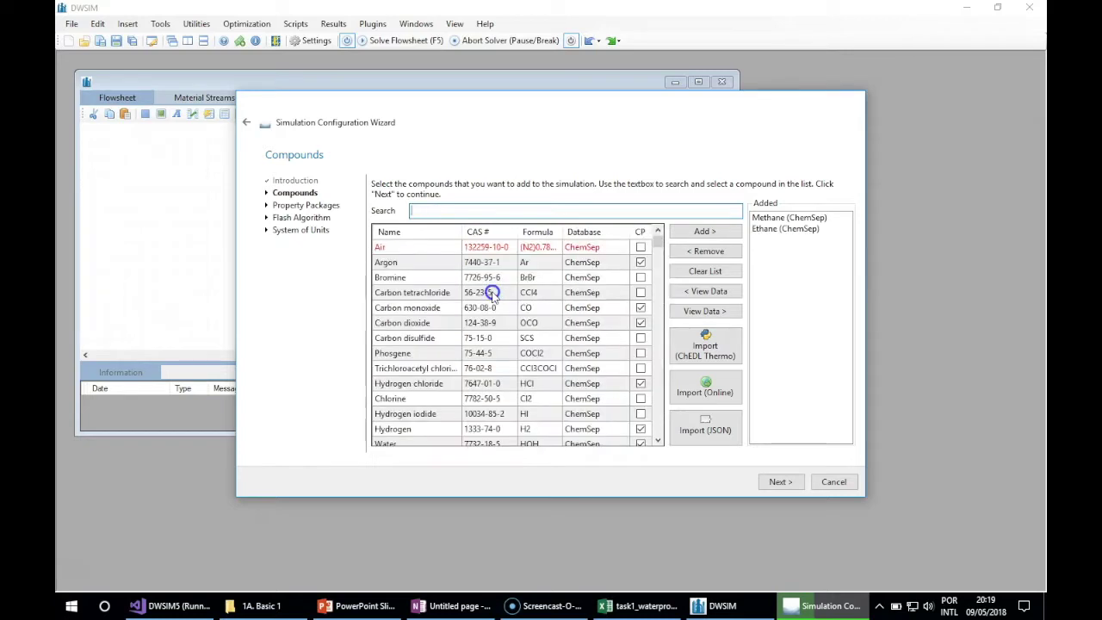
click(774, 479)
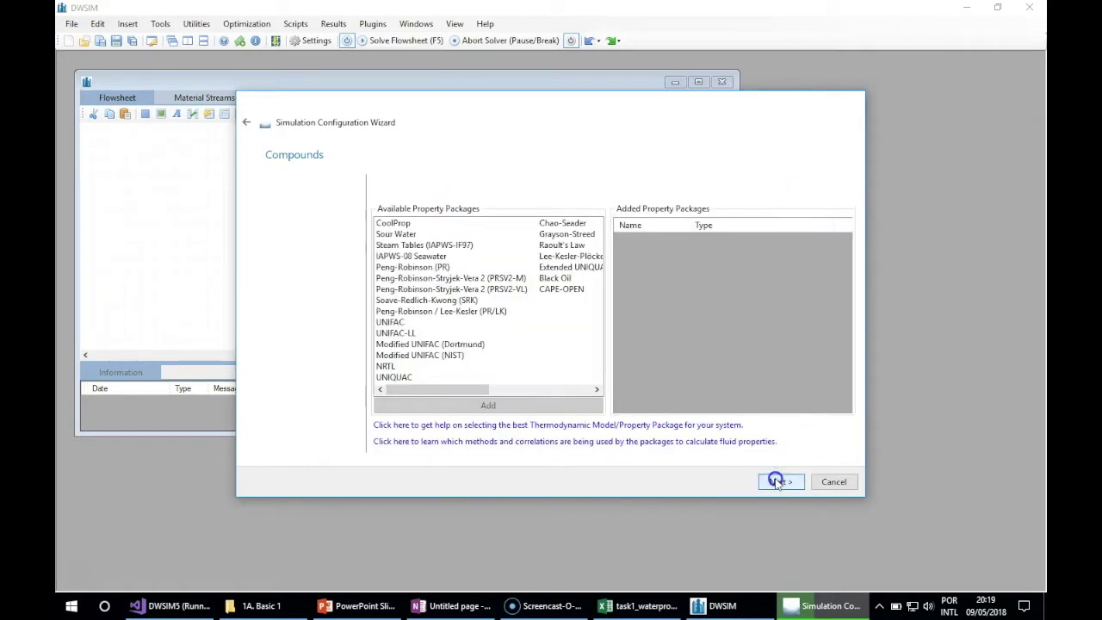
Add the Peng-Robinson (PR) package, keep Nested Loops (VLE) flash, choose SI units, and finish.
click(415, 270)
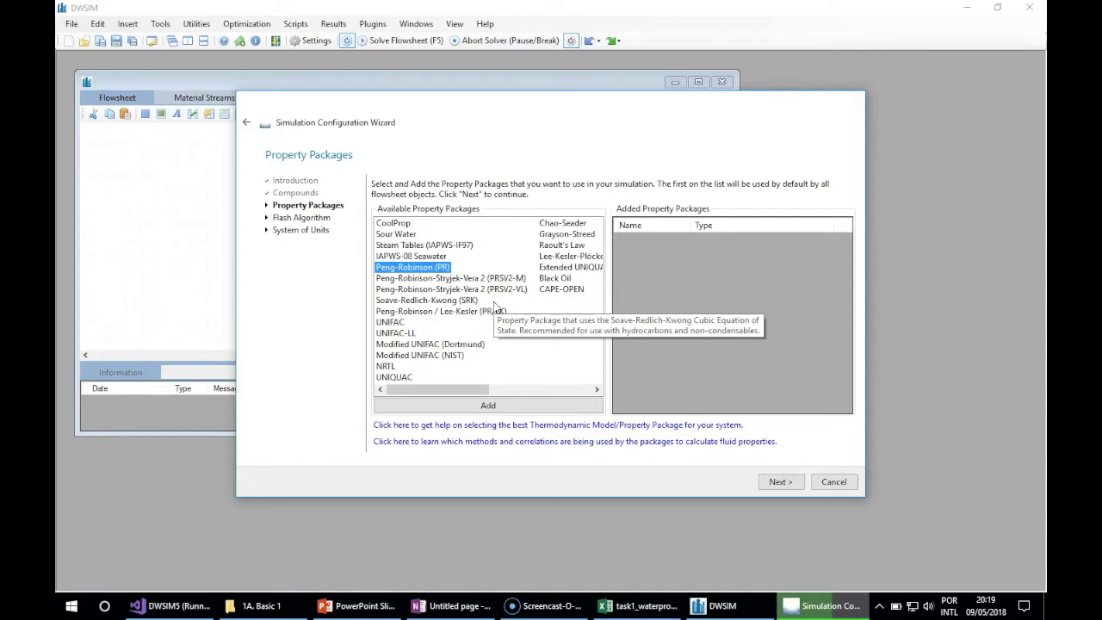
click(489, 405)
click(775, 481)
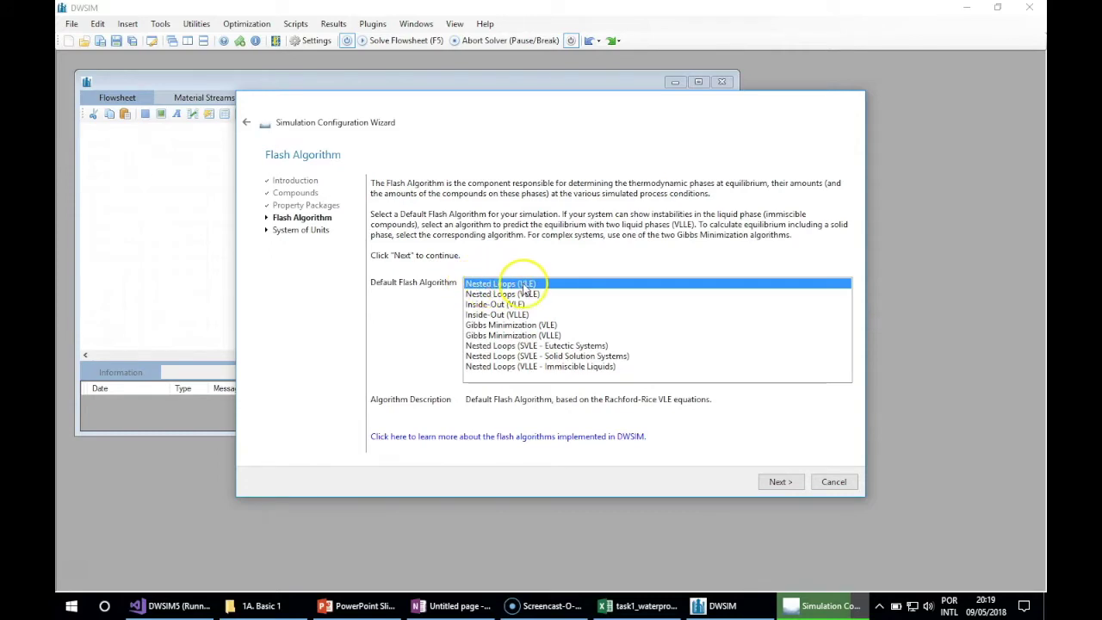
click(574, 283)
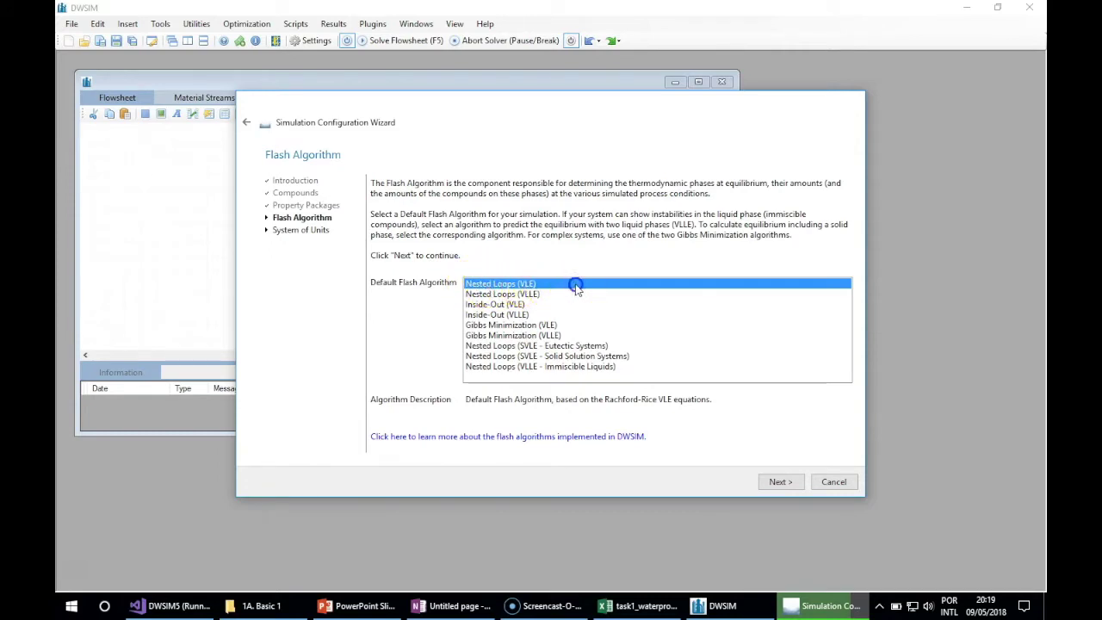
click(780, 482)
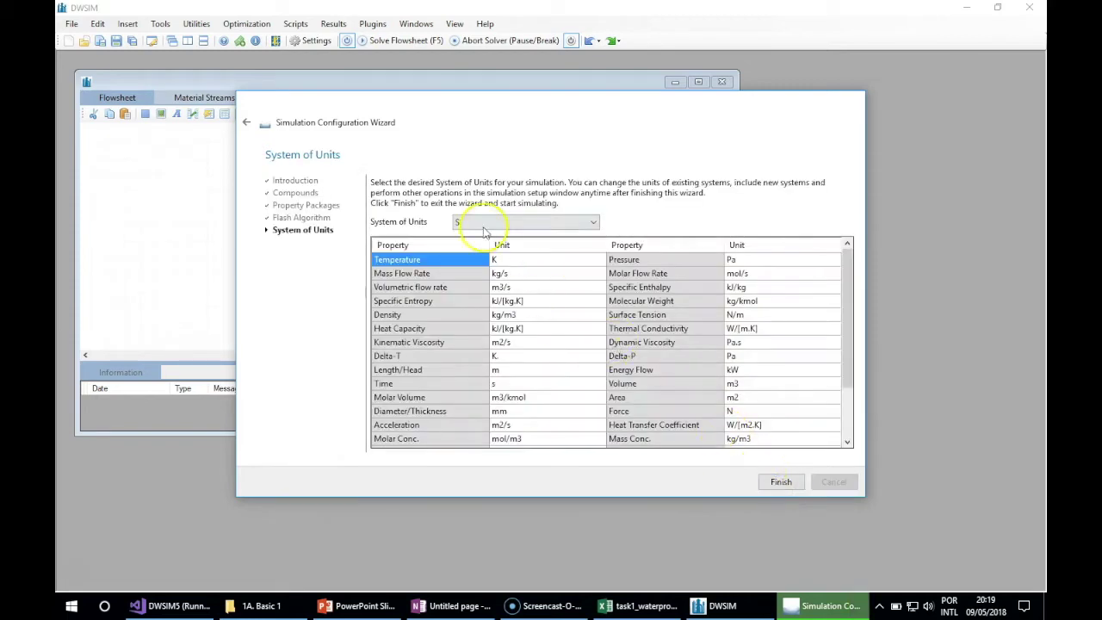
click(558, 342)
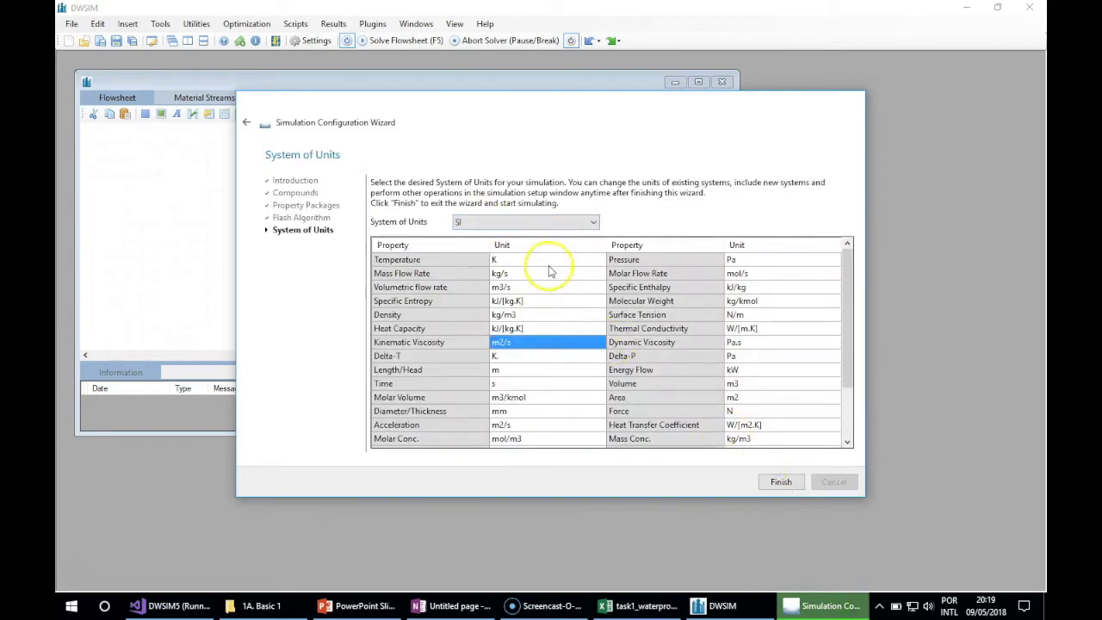
click(780, 482)
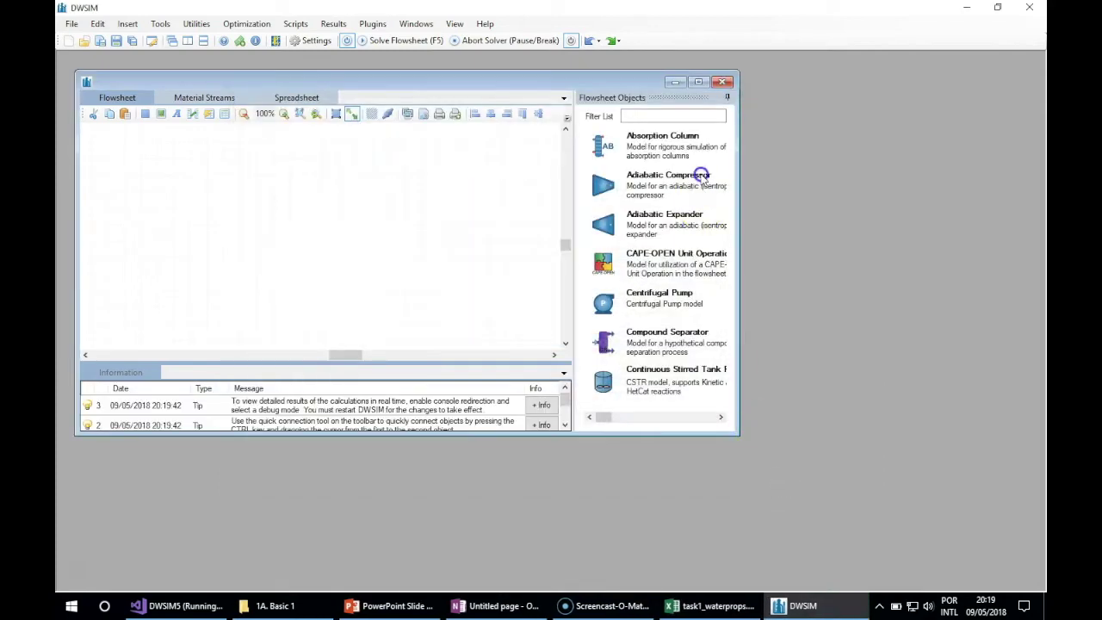
Place material stream MSTR-000 on the maximized flowsheet and open its editor.
click(697, 83)
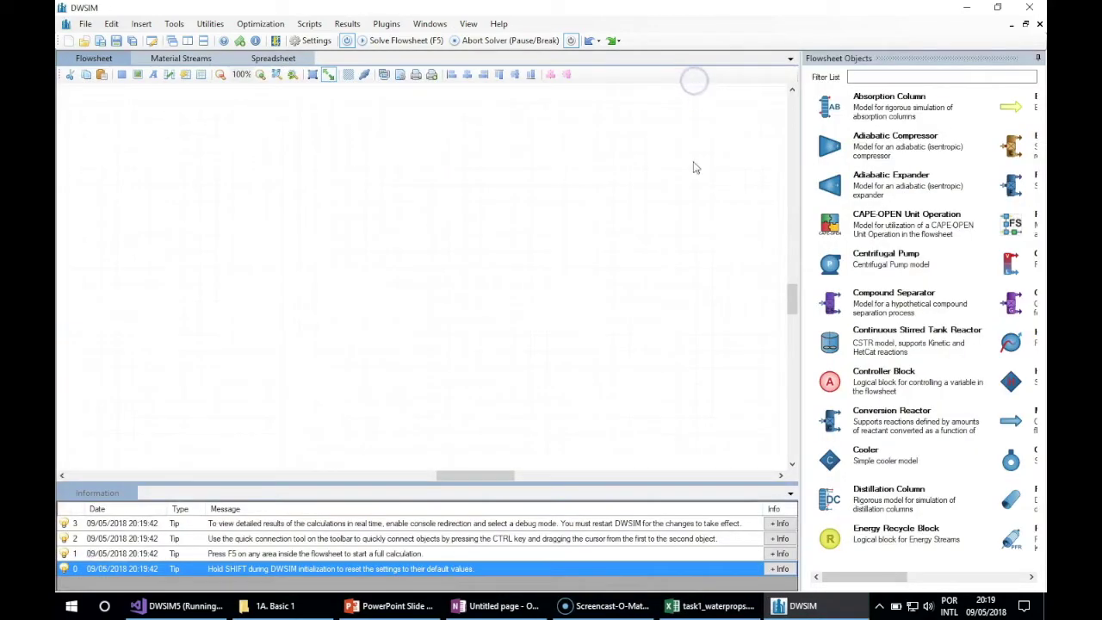
click(862, 575)
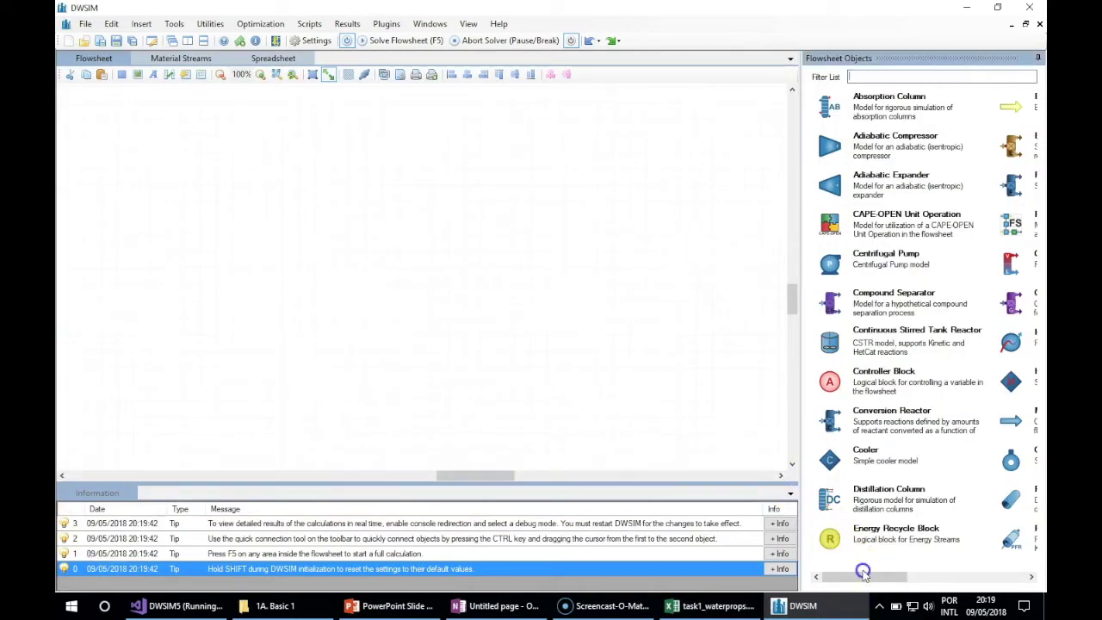
drag(863, 577, 911, 579)
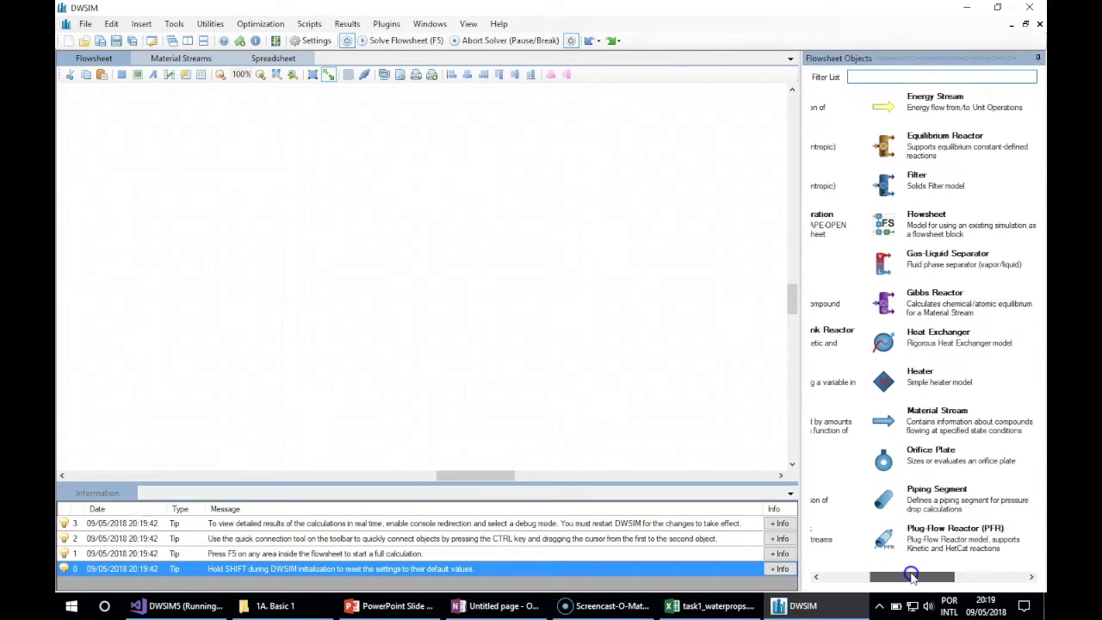
drag(920, 422, 320, 287)
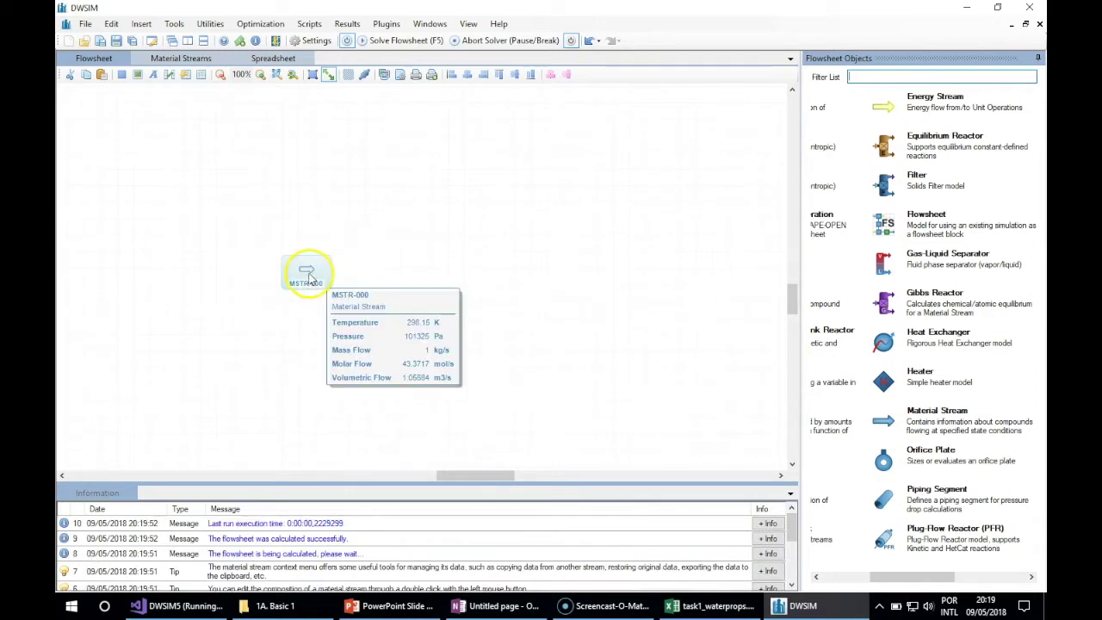
click(308, 274)
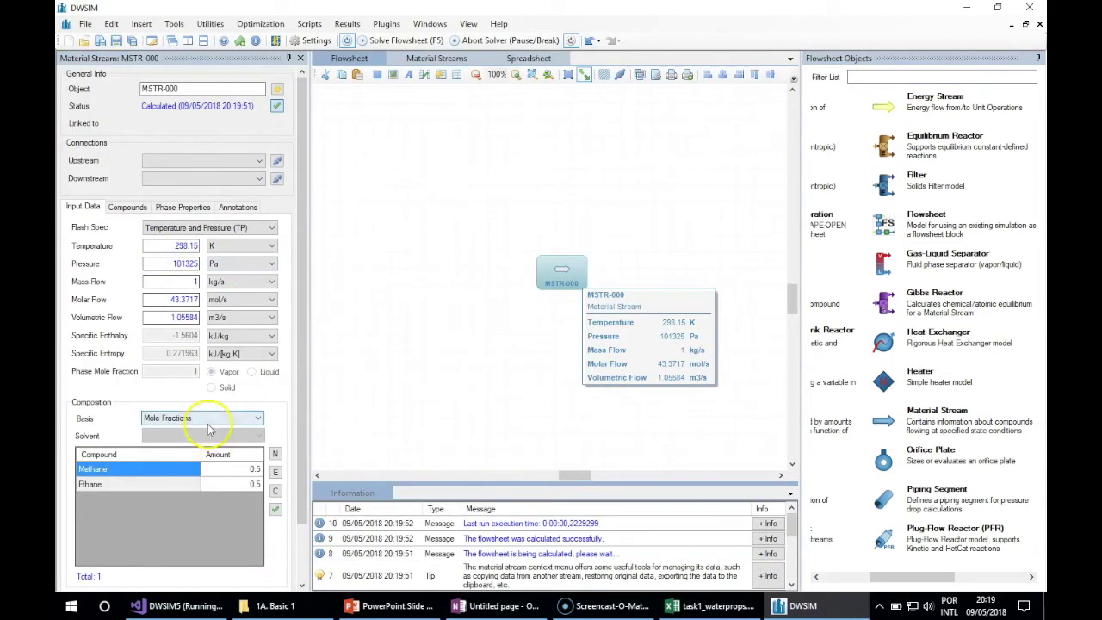
Confirm Methane's 0.5 mole fraction, check the task conditions on the slide, then select the temperature value.
click(232, 469)
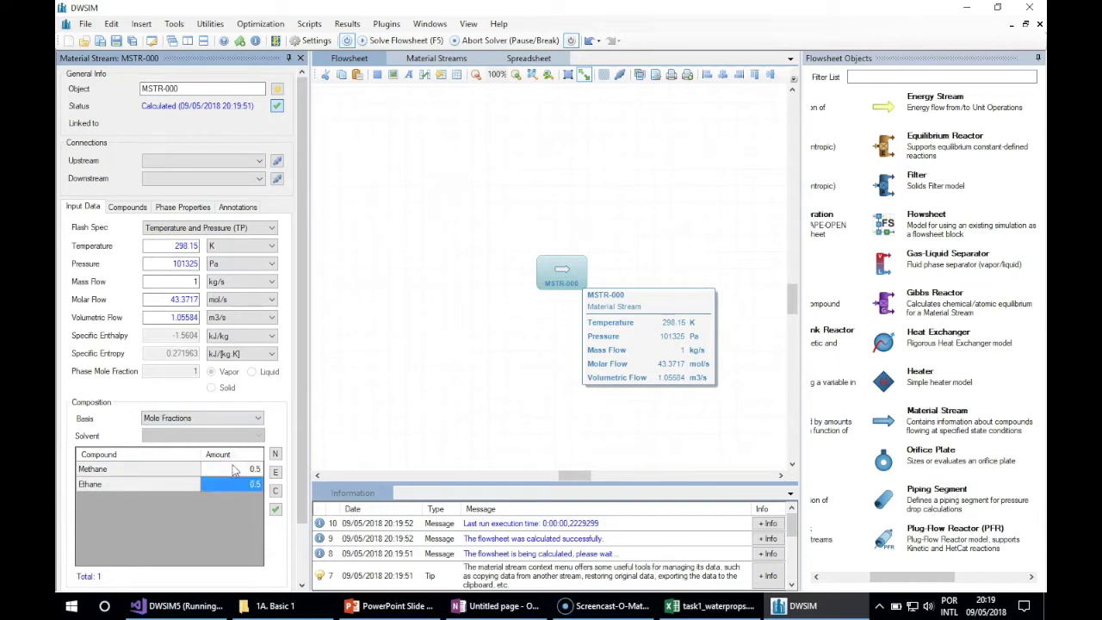
click(169, 247)
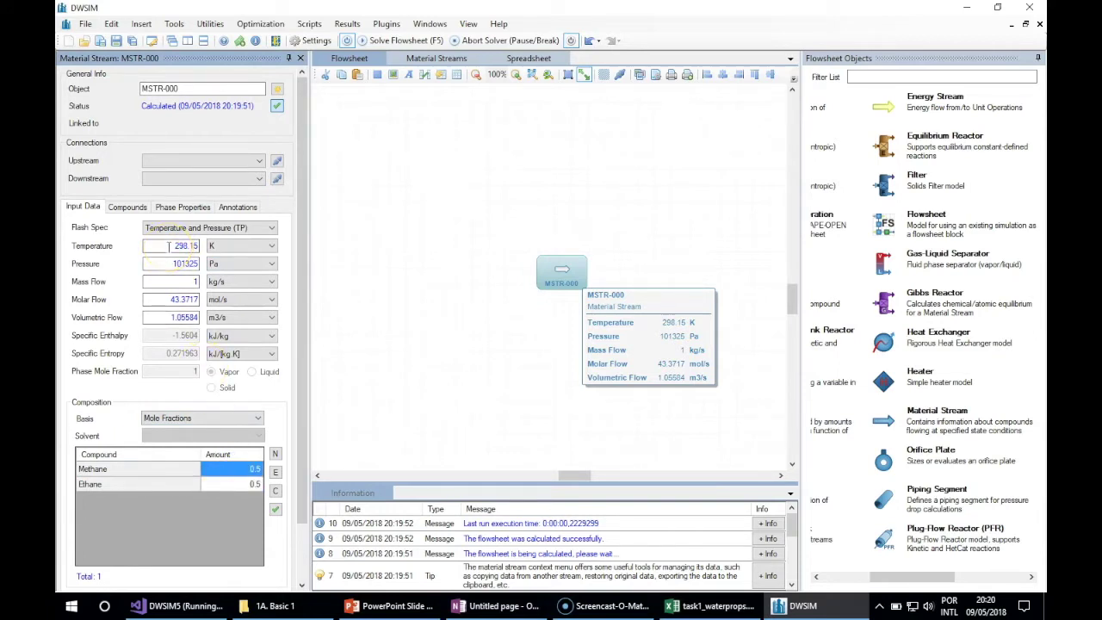
click(392, 606)
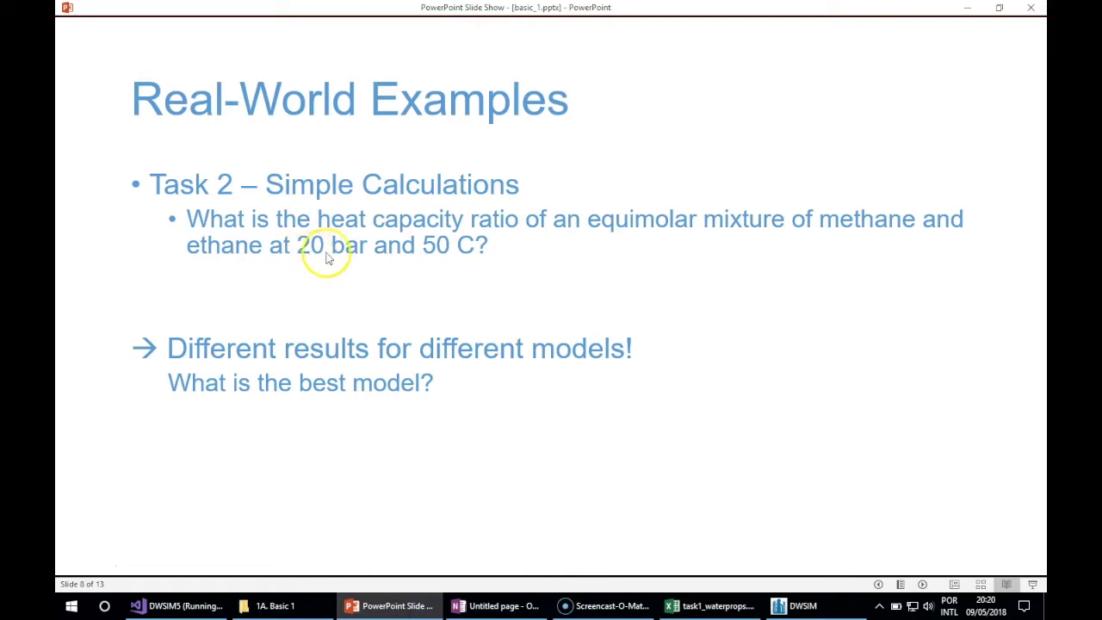
click(818, 607)
double_click(165, 246)
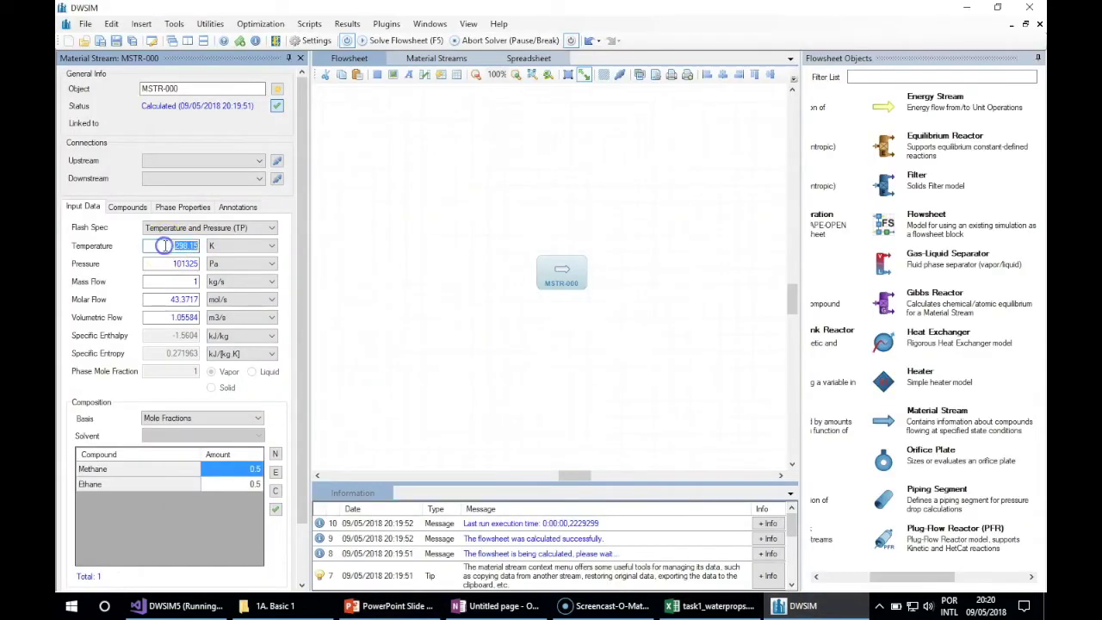
Set MSTR-000's temperature to 50 °C and its pressure to 20 bar.
text(20)
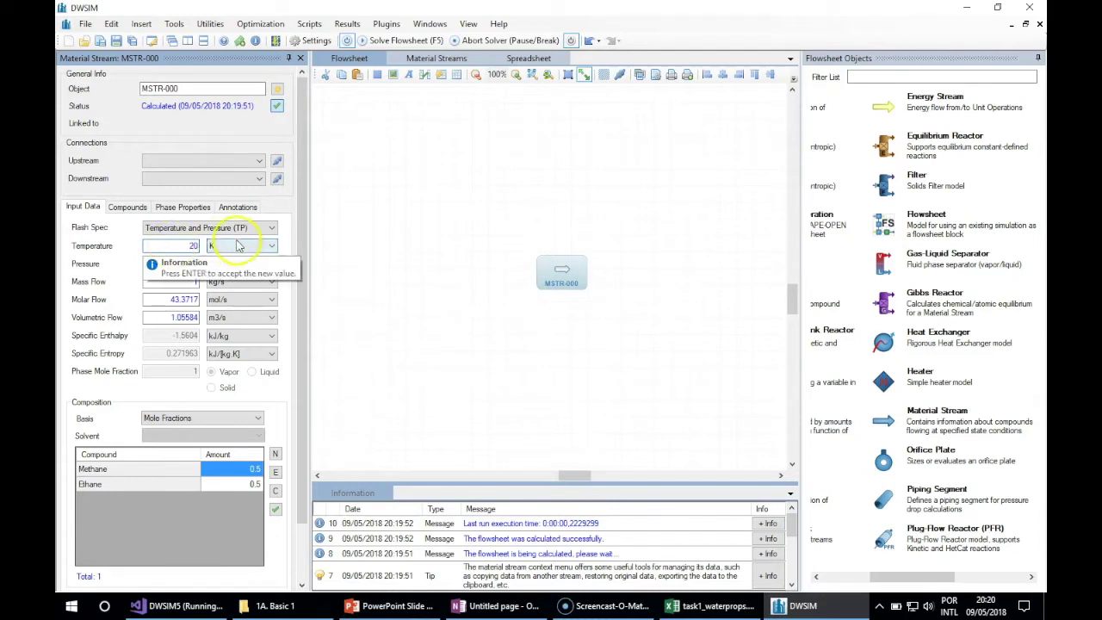
double_click(179, 245)
text(50)
click(221, 246)
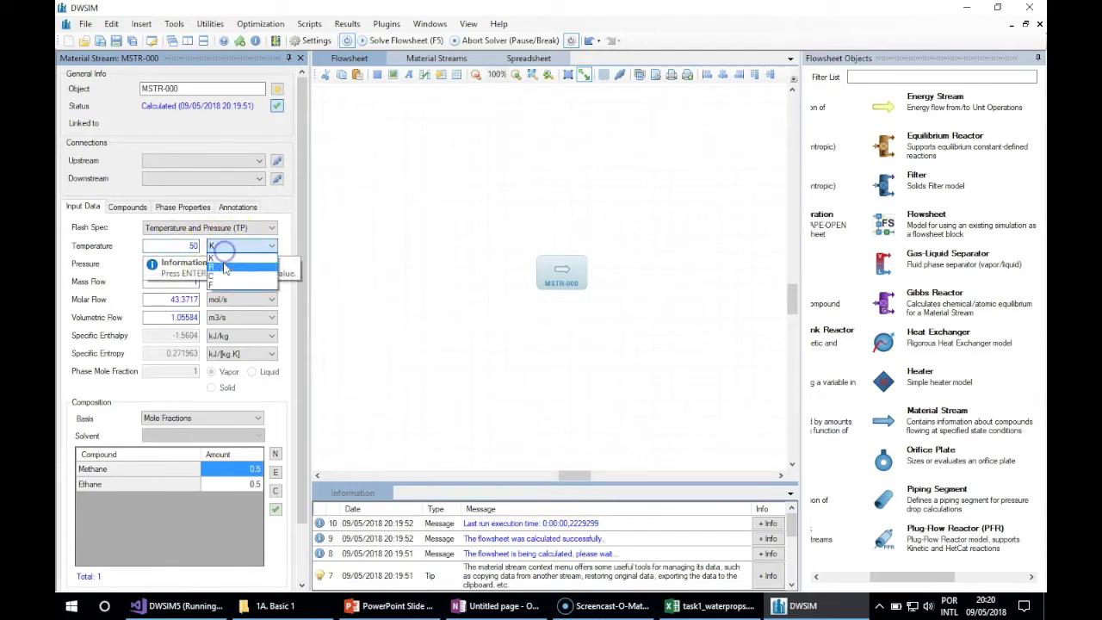
click(217, 280)
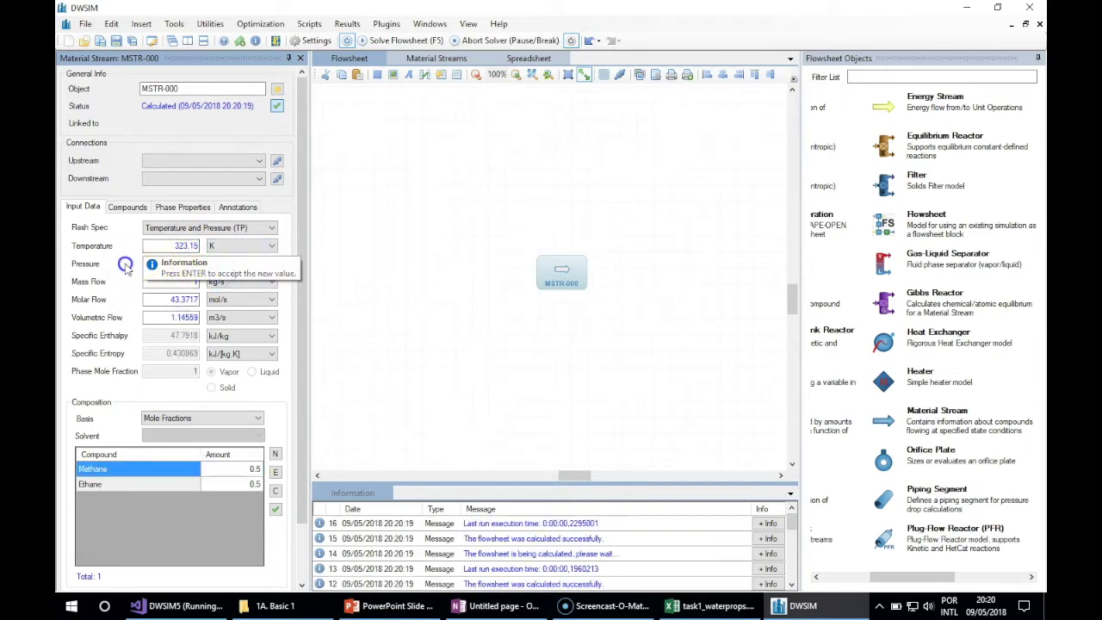
click(182, 247)
double_click(180, 264)
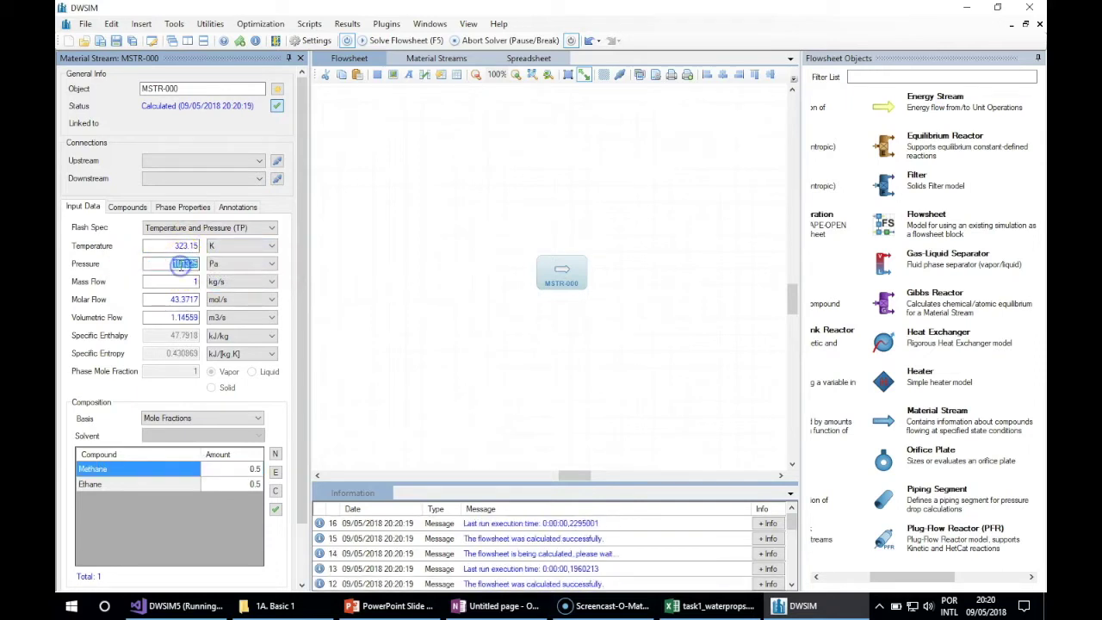
text(20)
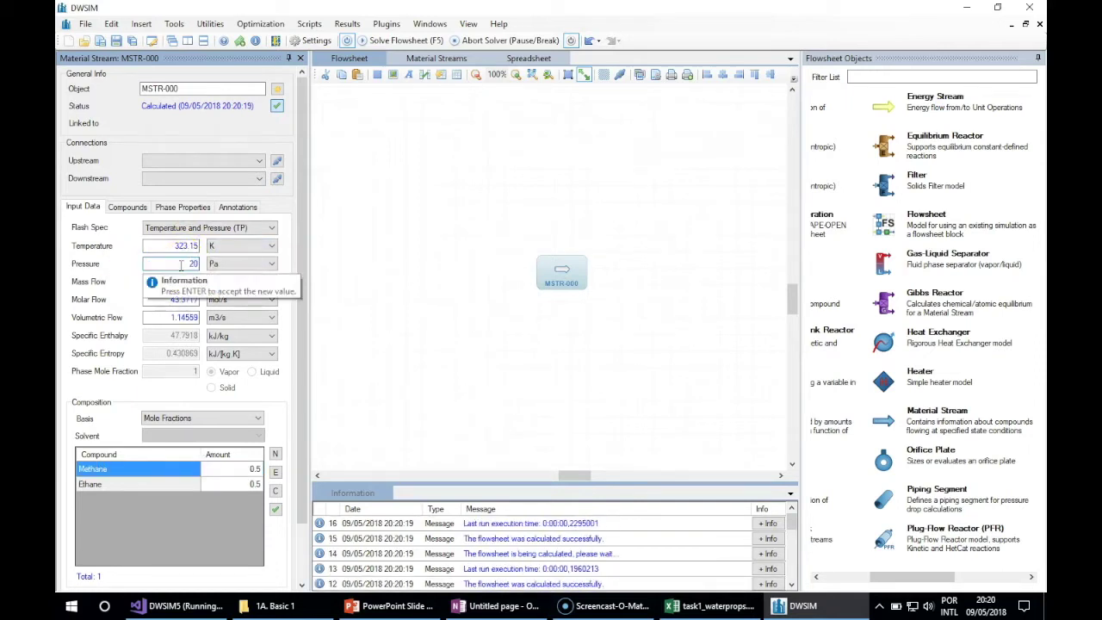
click(246, 264)
click(222, 338)
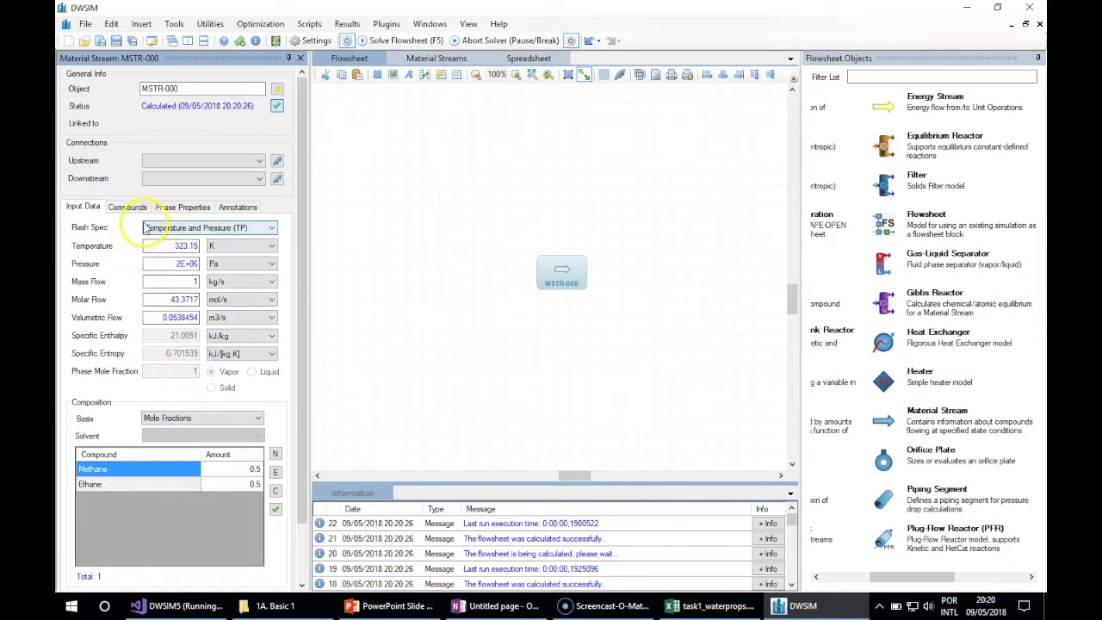
Locate the vapor Heat Capacity Ratio (Cp/Cv) of 1.31752, then switch to the task1_waterprops workbook.
click(173, 206)
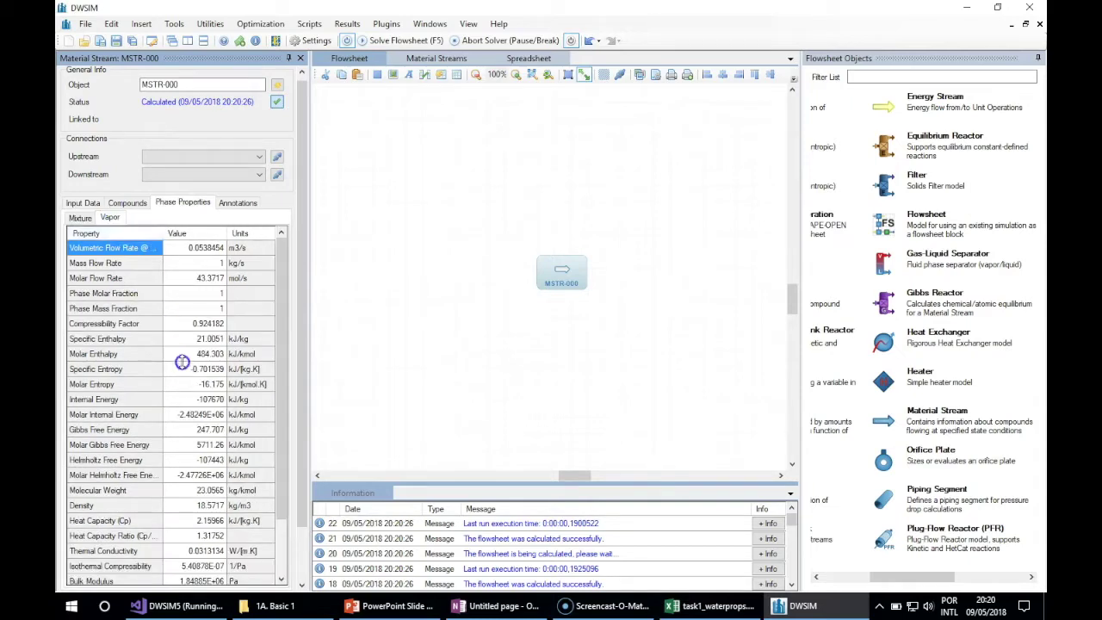
click(203, 461)
scroll(207, 461, down, 2)
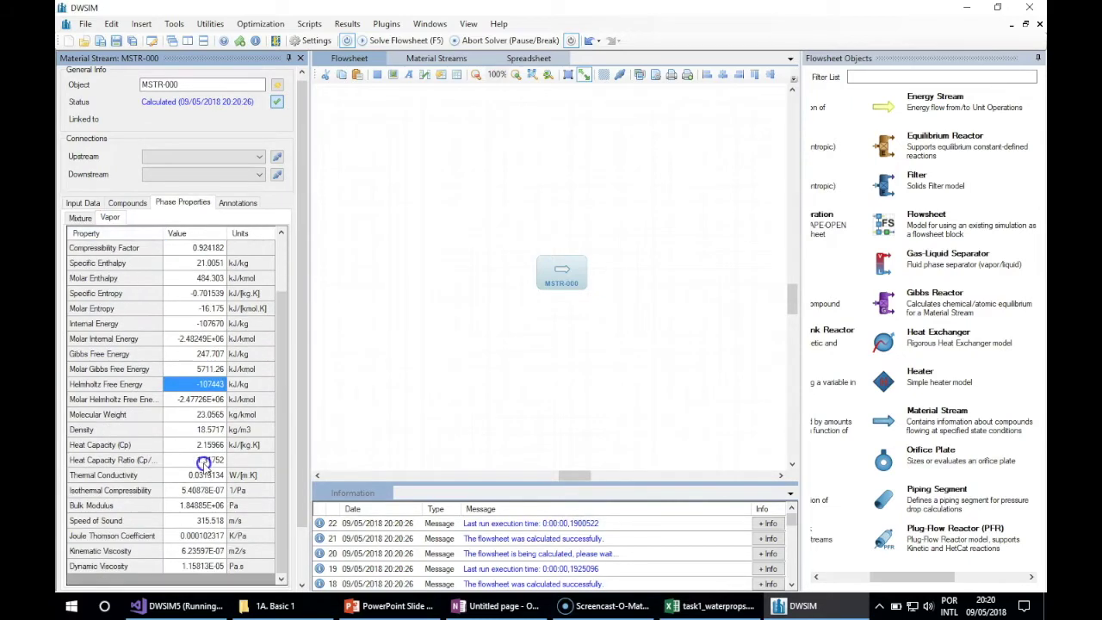
drag(162, 233, 185, 235)
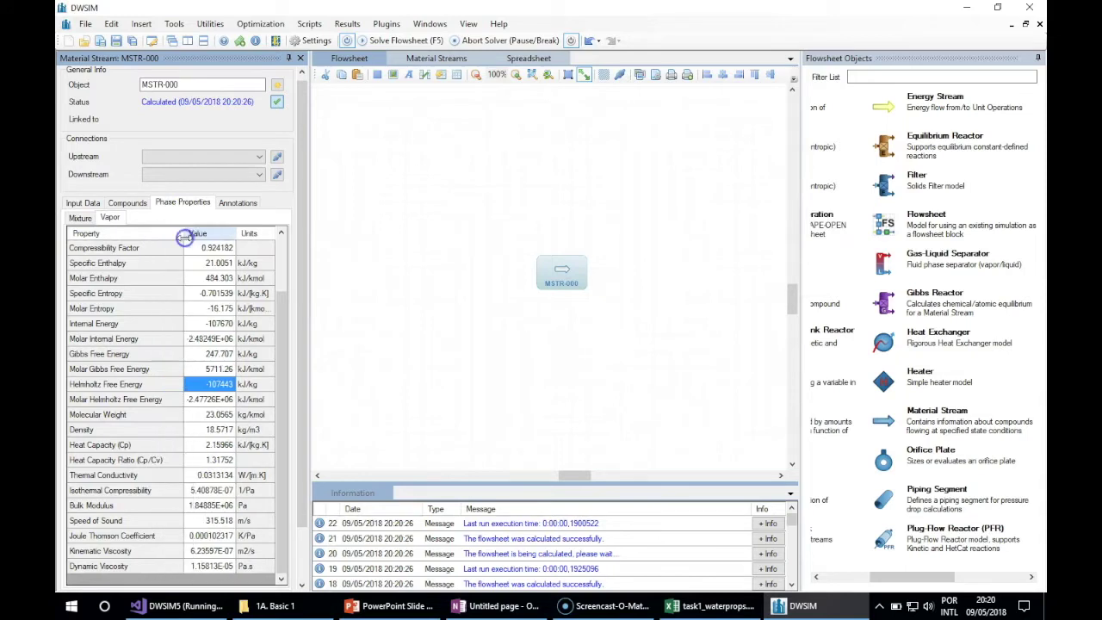
click(143, 461)
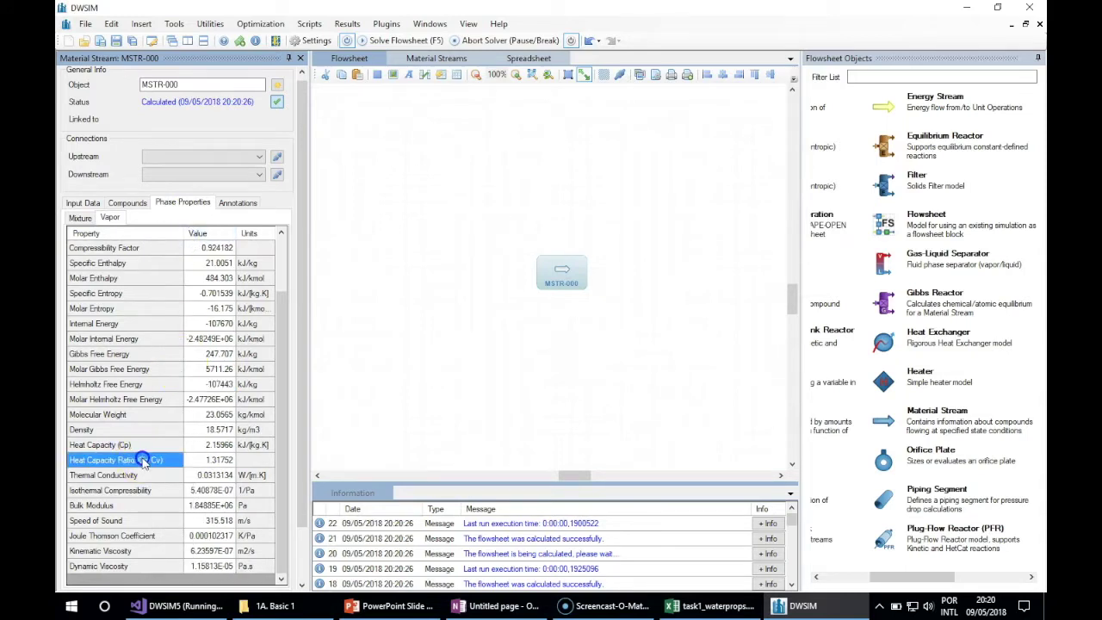
click(217, 459)
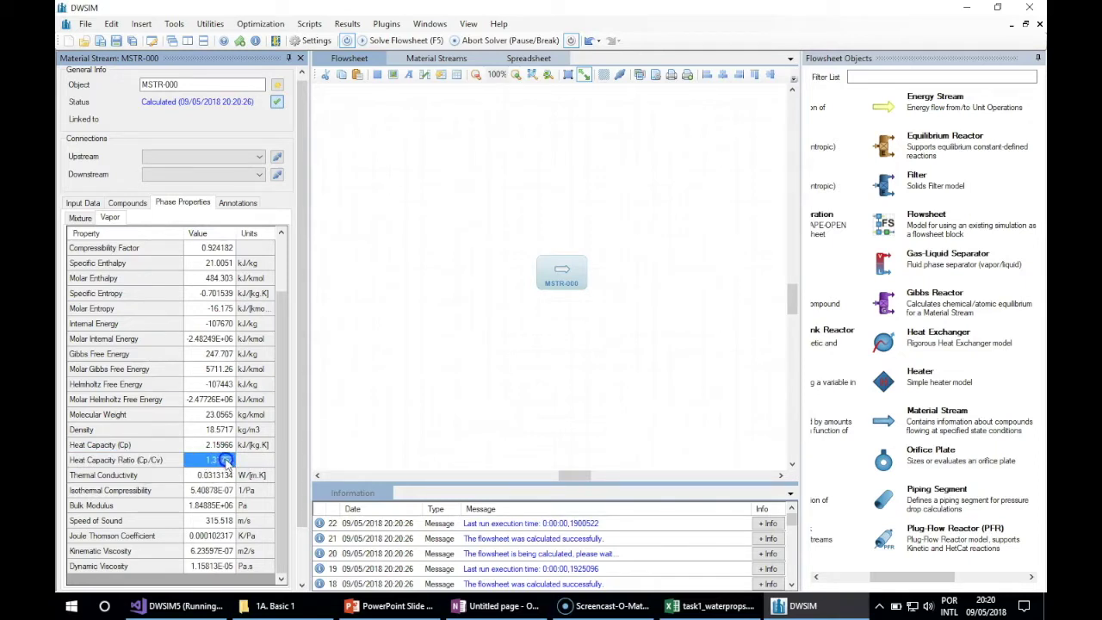
click(678, 607)
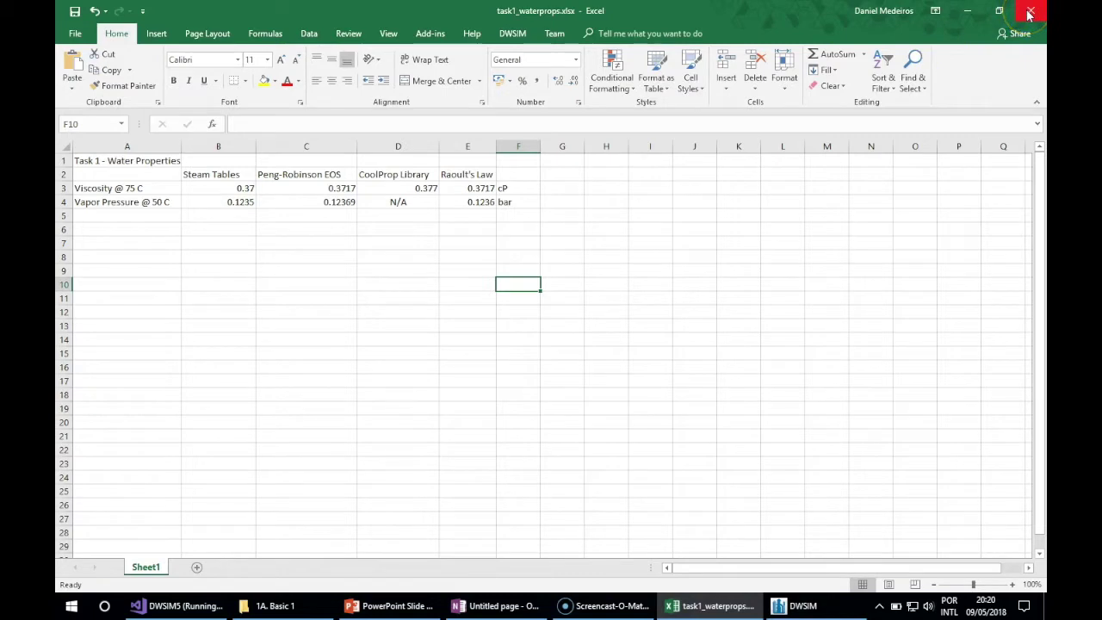
Enter the heading 'Task 2 - Methane/Ethane Cp/Cv Ratio' in cell A6.
click(124, 241)
click(123, 231)
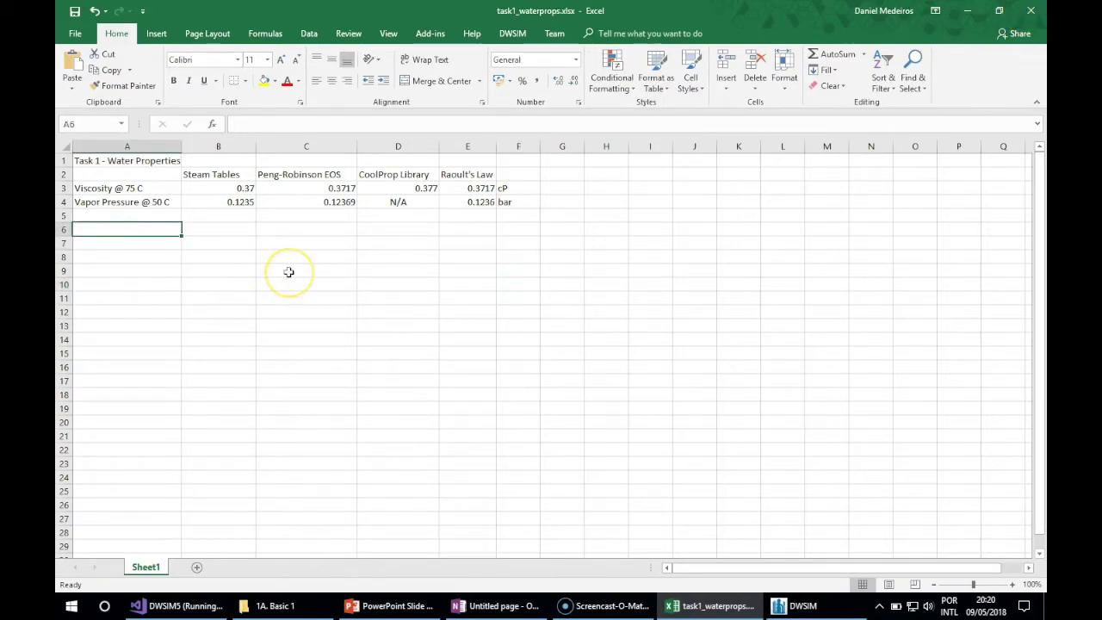
text(Ta)
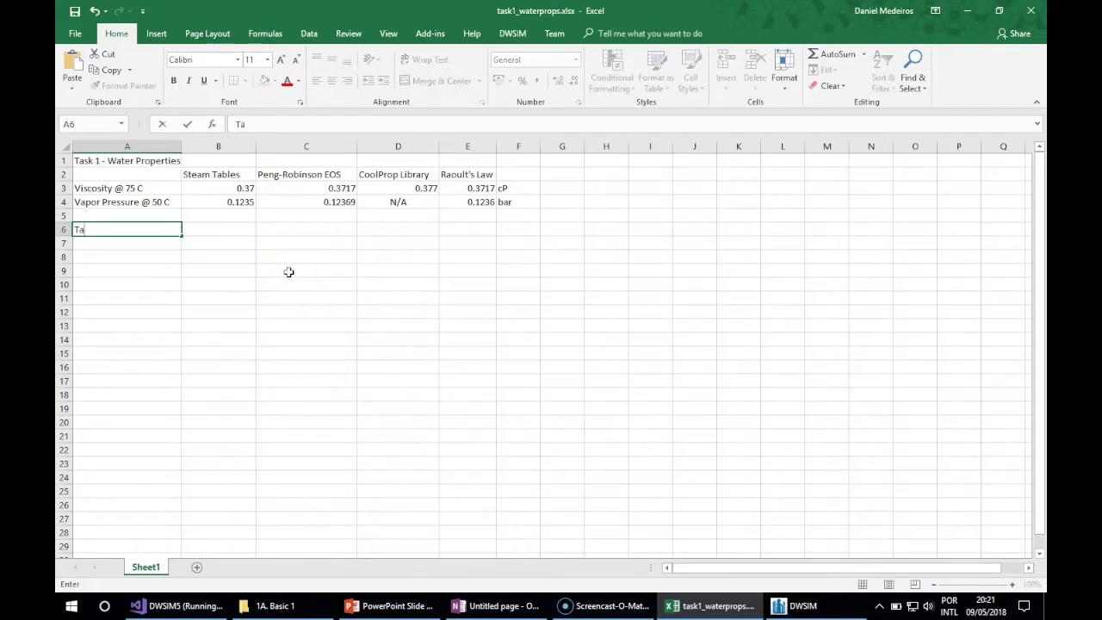
text(sk)
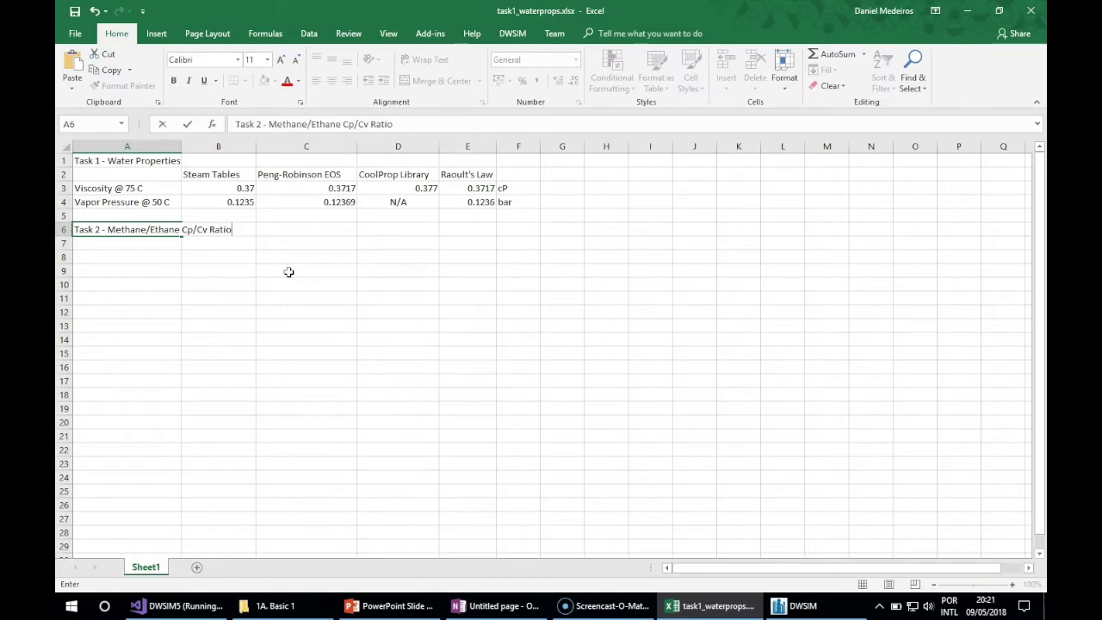
key(Return)
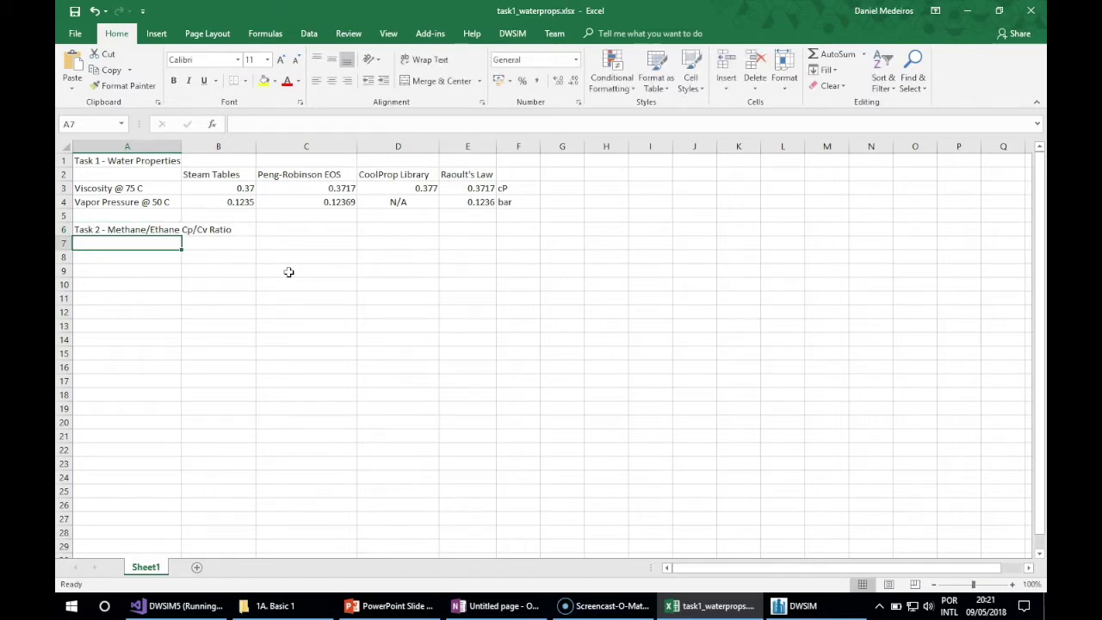
key(Up)
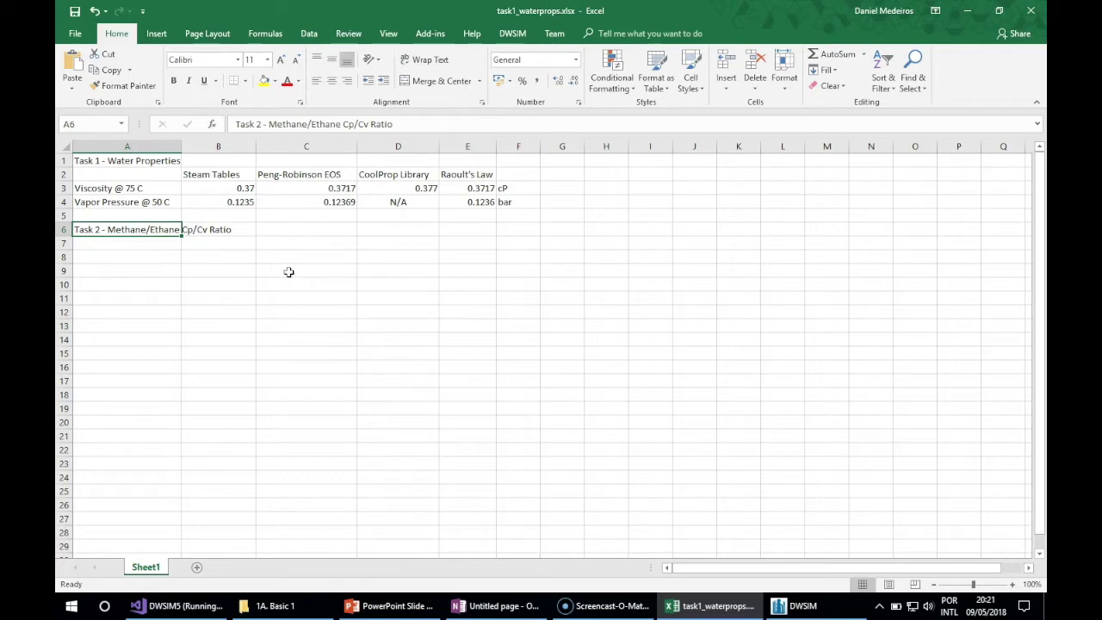
key(Down)
key(Down)
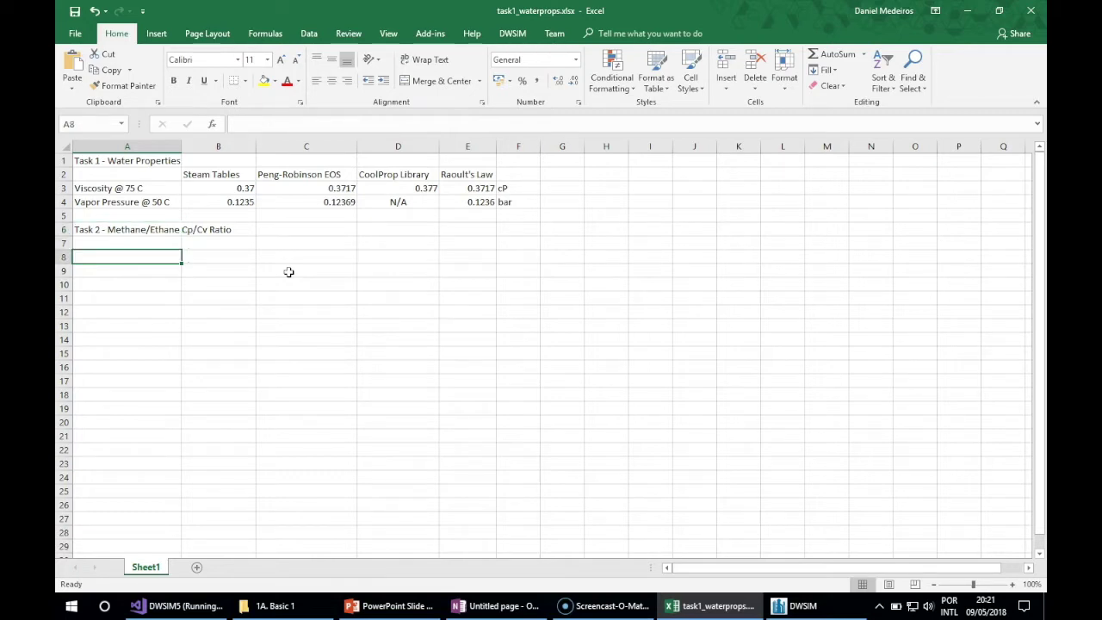
Label cell A8 'Cp/Cv @ 20 bar, 50 C'.
text(Cp)
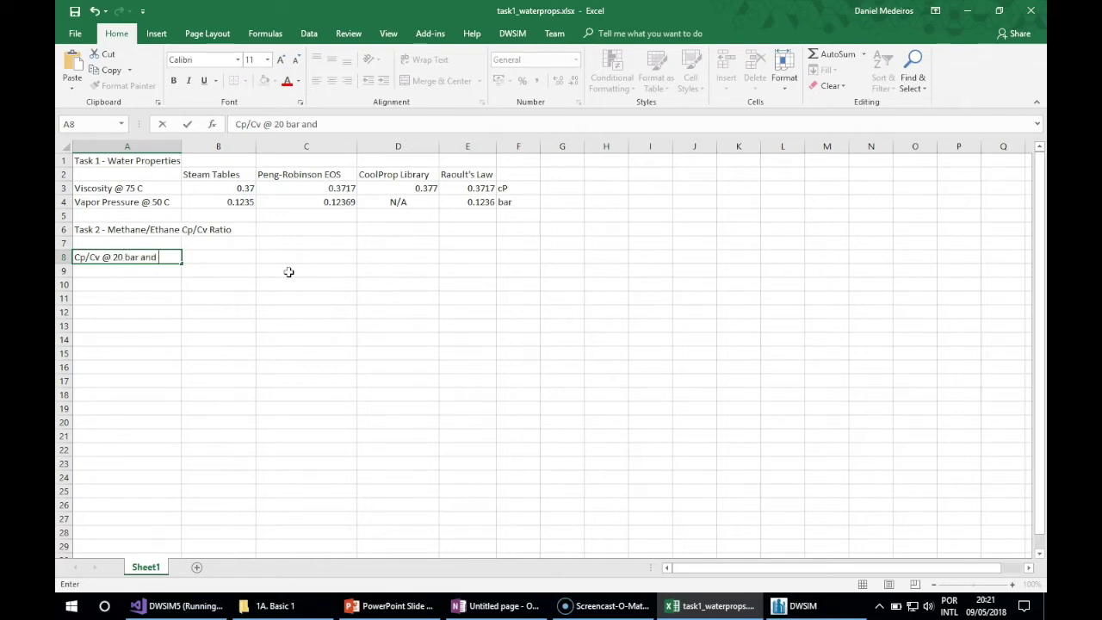
text(/Cv @ 20 bar, 50 C)
key(Tab)
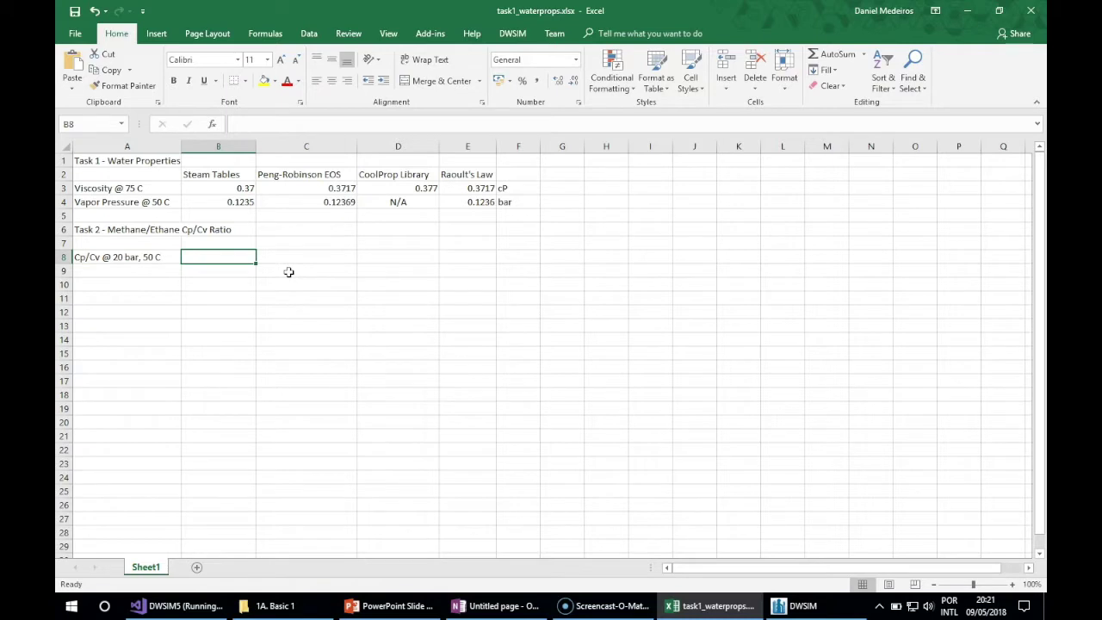
key(Tab)
key(shift+Right)
key(shift+Right)
key(Left)
key(Left)
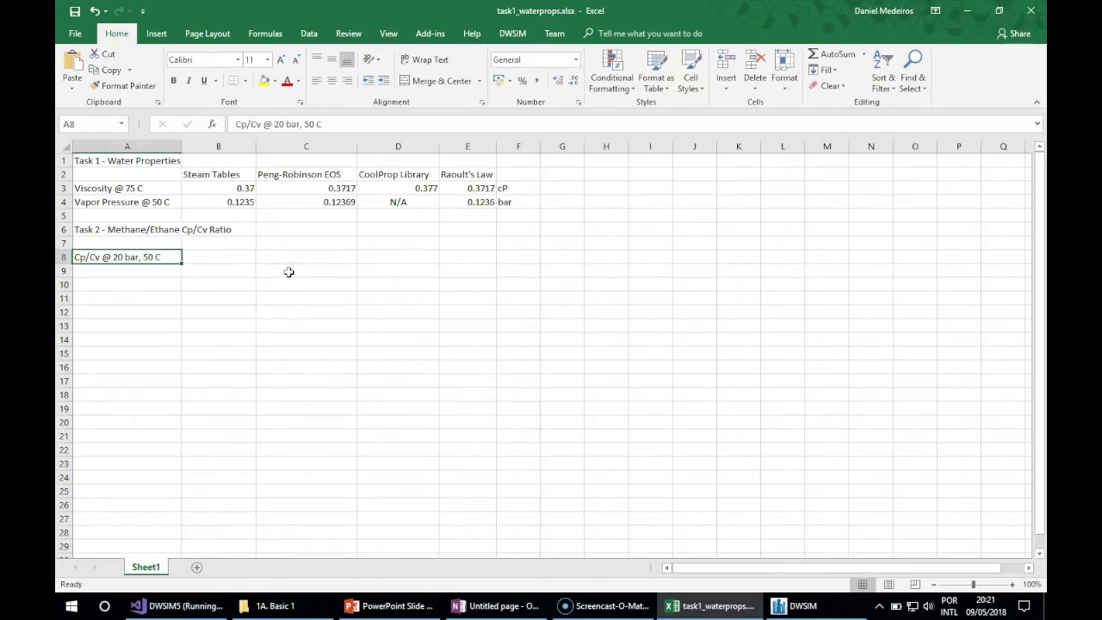
key(Right)
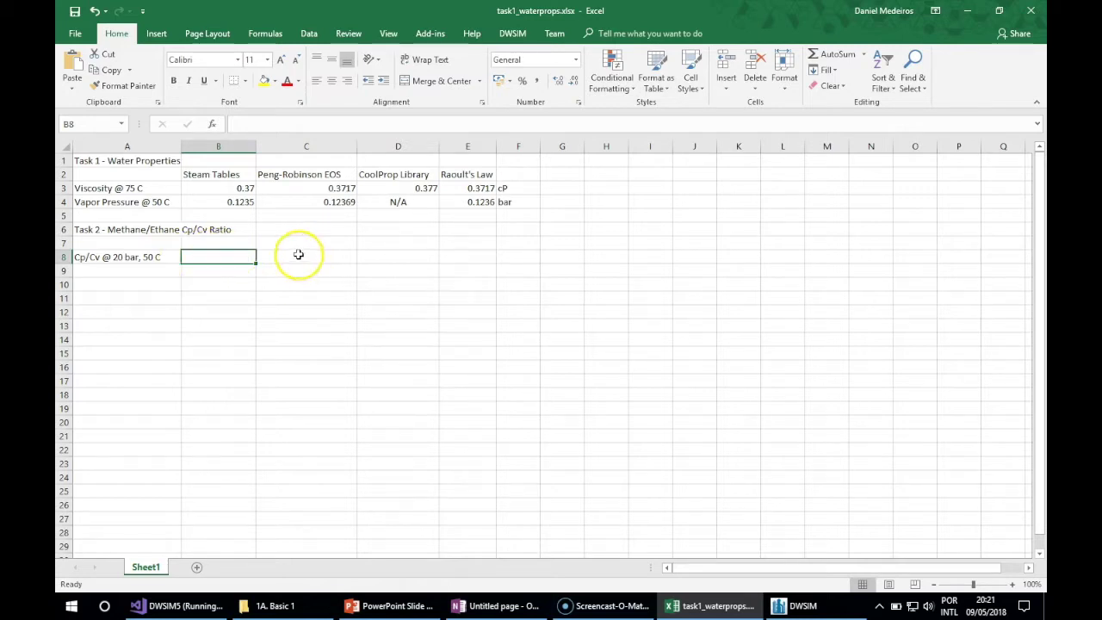
Check the package headings in row 2, settle on cell C8, and return to DWSIM.
click(300, 254)
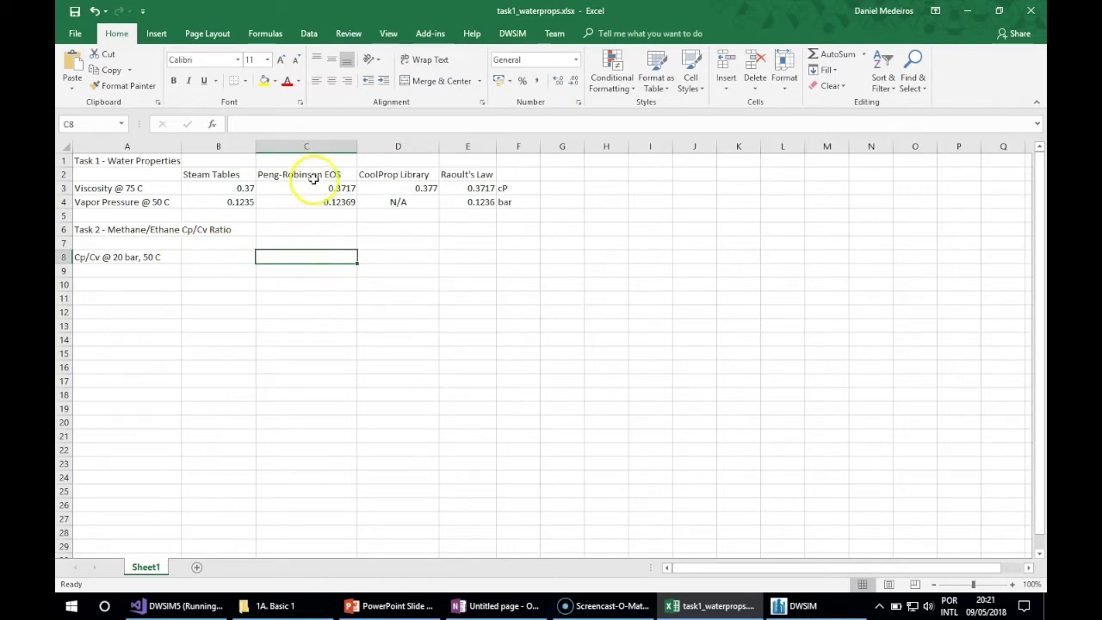
drag(319, 175, 453, 177)
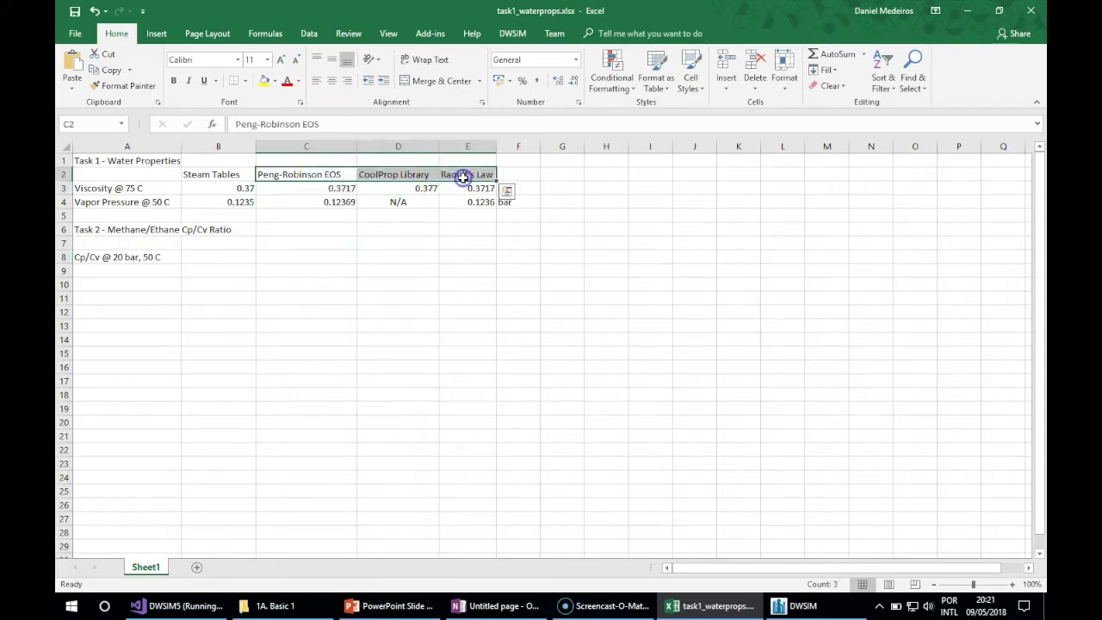
click(283, 255)
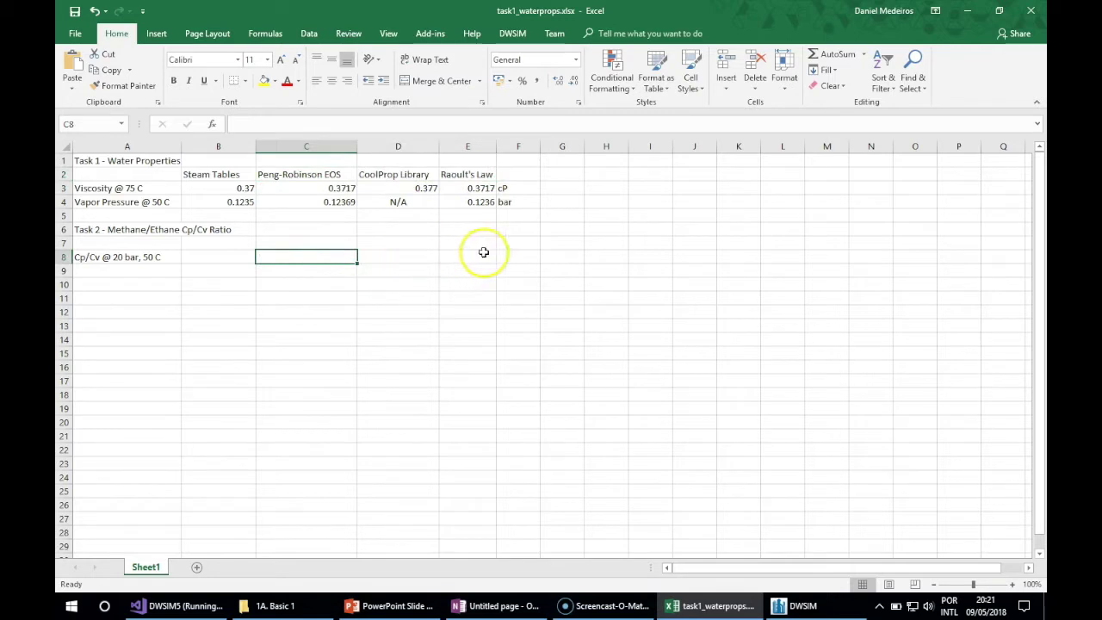
click(510, 258)
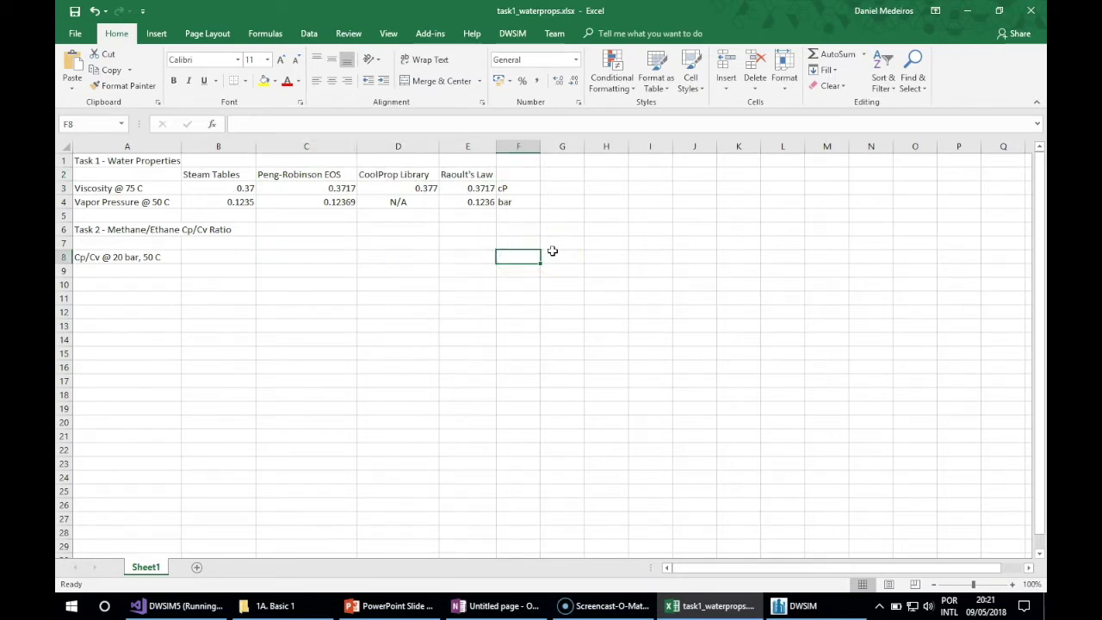
key(Down)
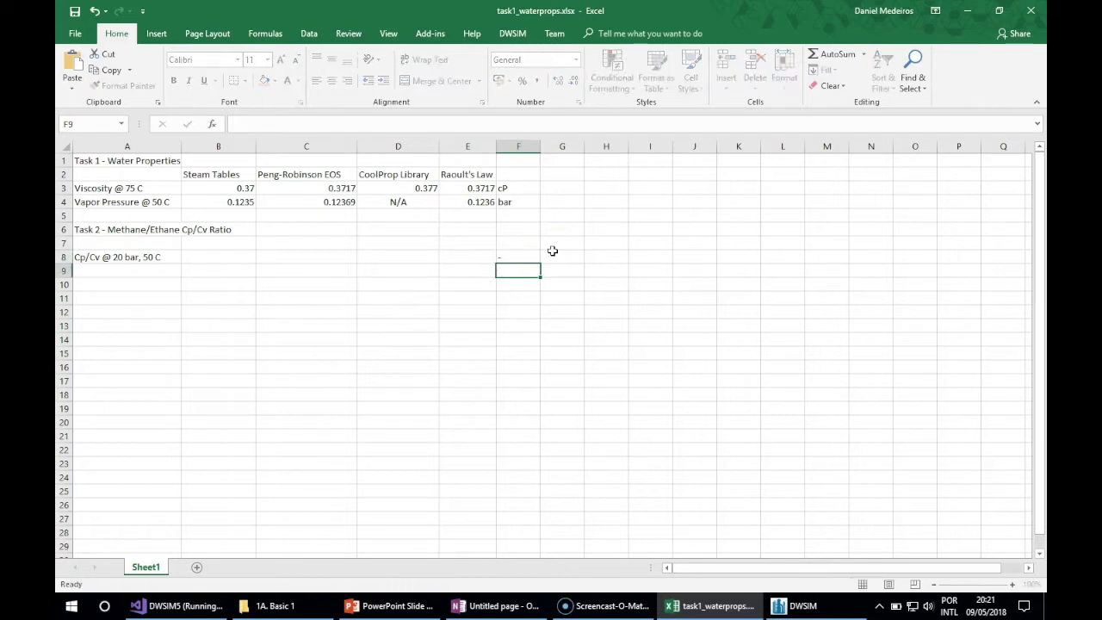
key(Up)
key(Left)
key(Left)
key(Left)
key(Left)
key(Right)
key(Up)
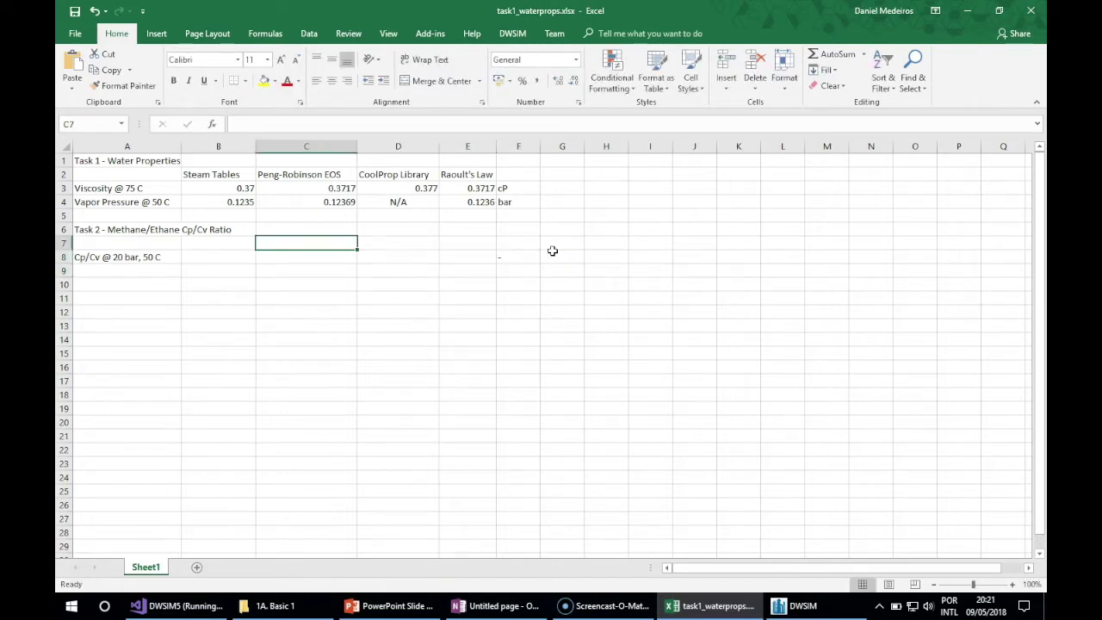
key(Down)
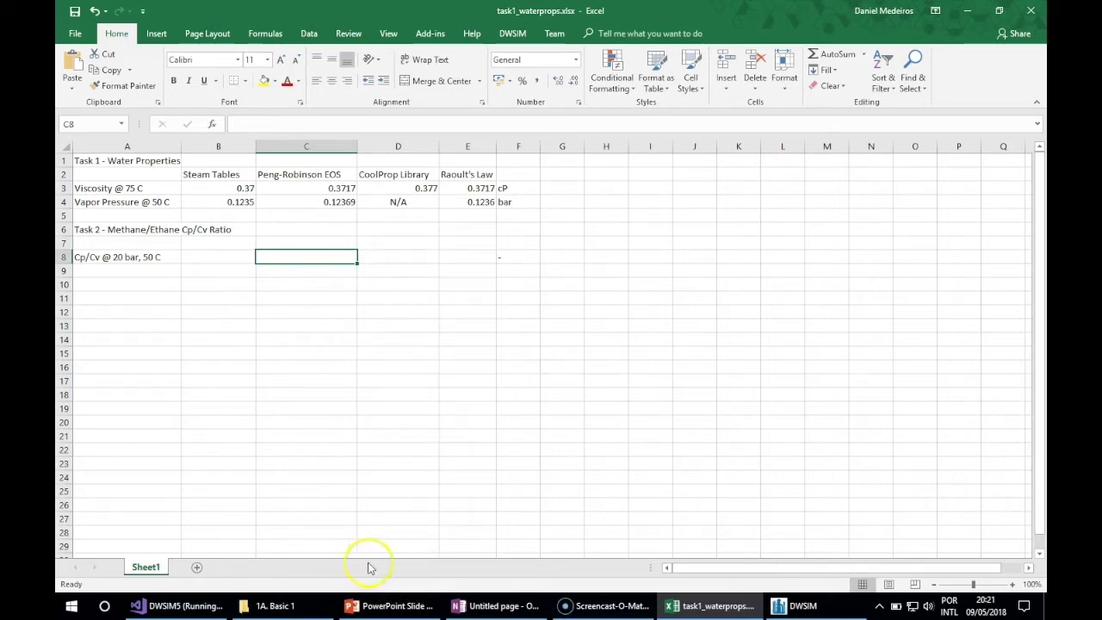
click(784, 605)
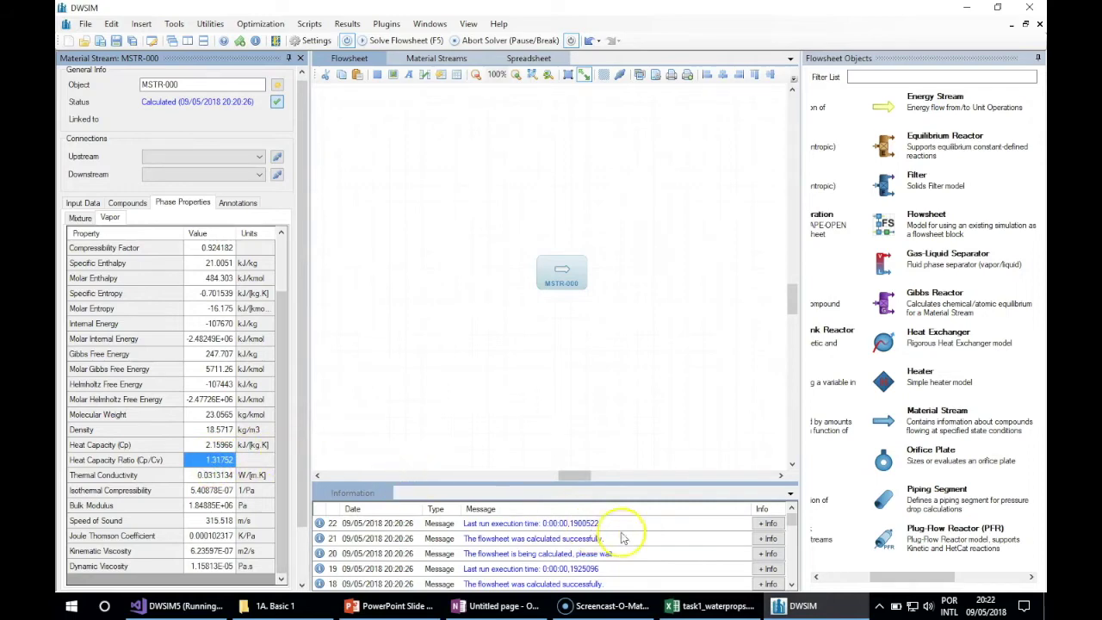
Paste the Peng-Robinson Cp/Cv 1.31752 into cell C8, then go back to DWSIM.
click(714, 605)
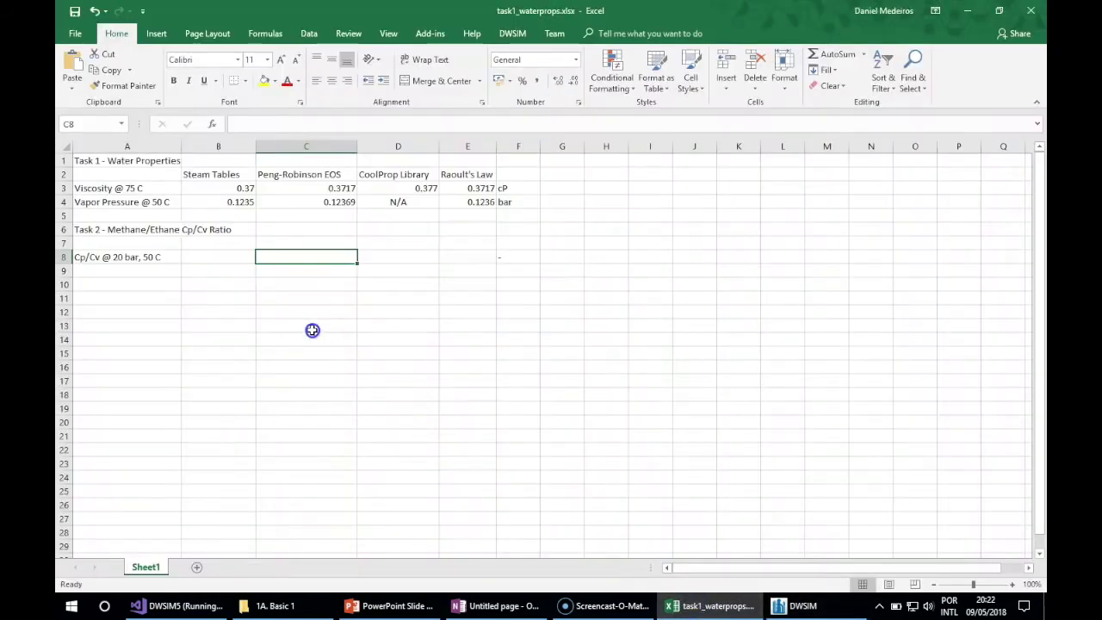
text(1.31752)
click(388, 256)
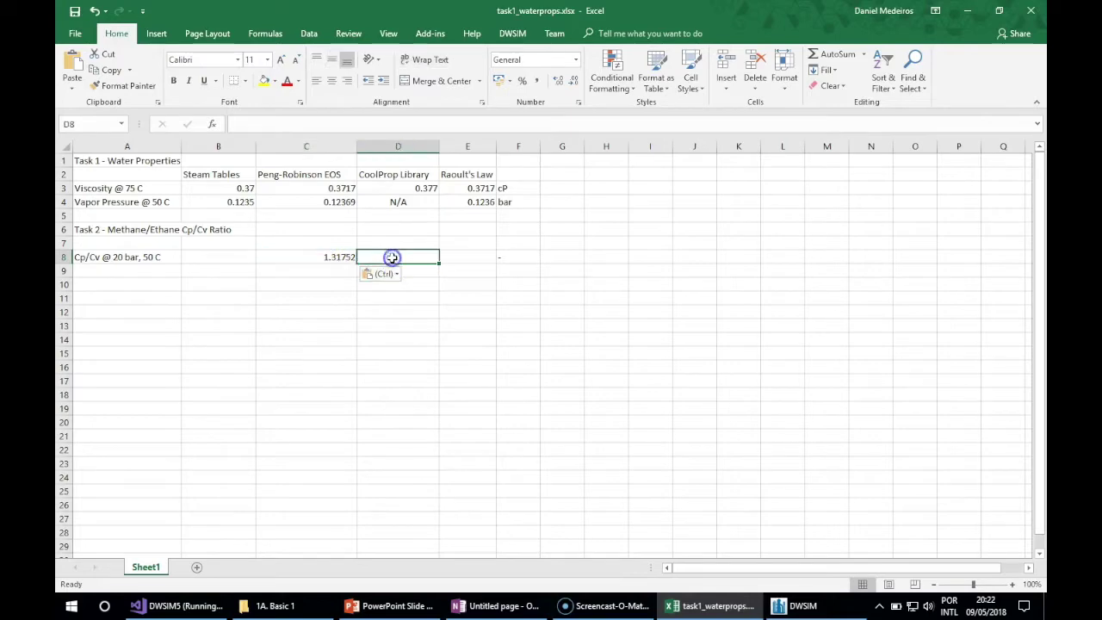
click(399, 173)
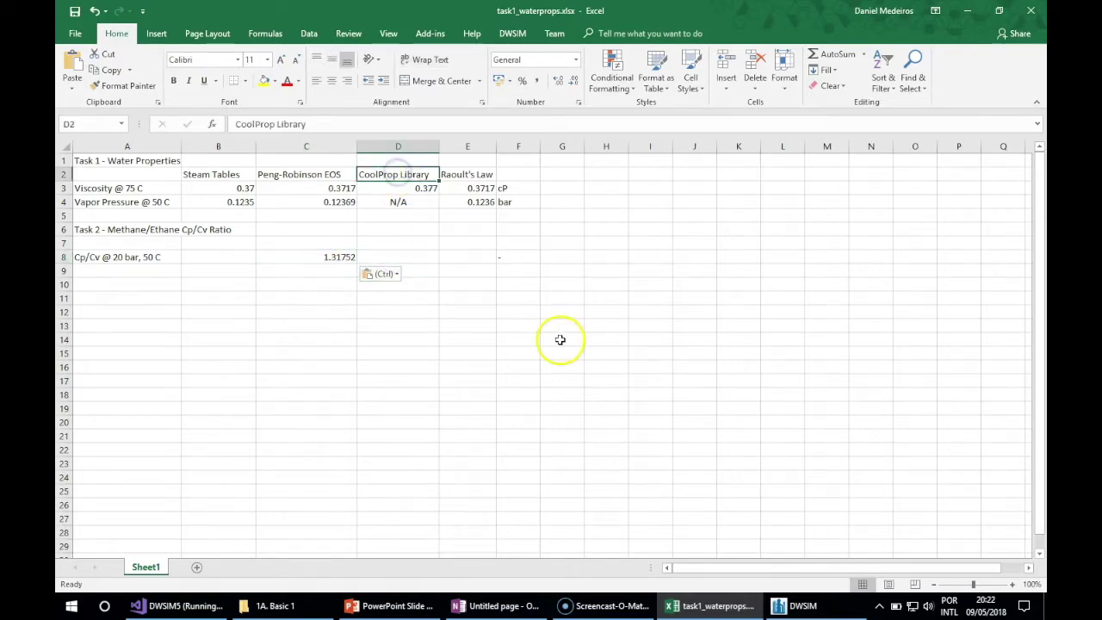
click(792, 605)
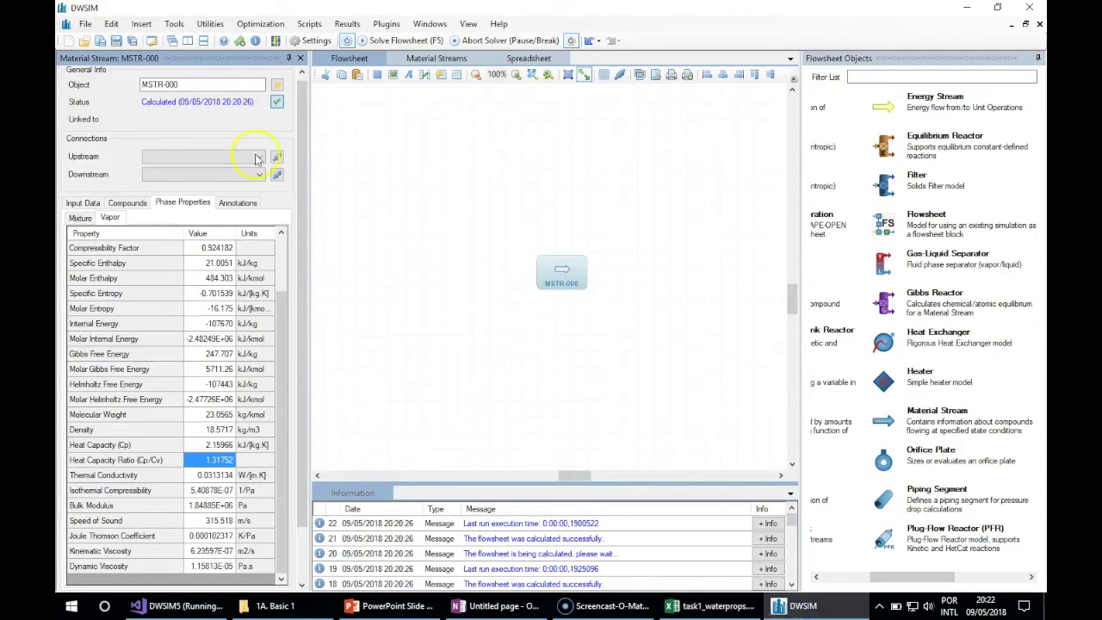
In simulation settings, replace the Peng-Robinson property package with CoolProp.
click(111, 24)
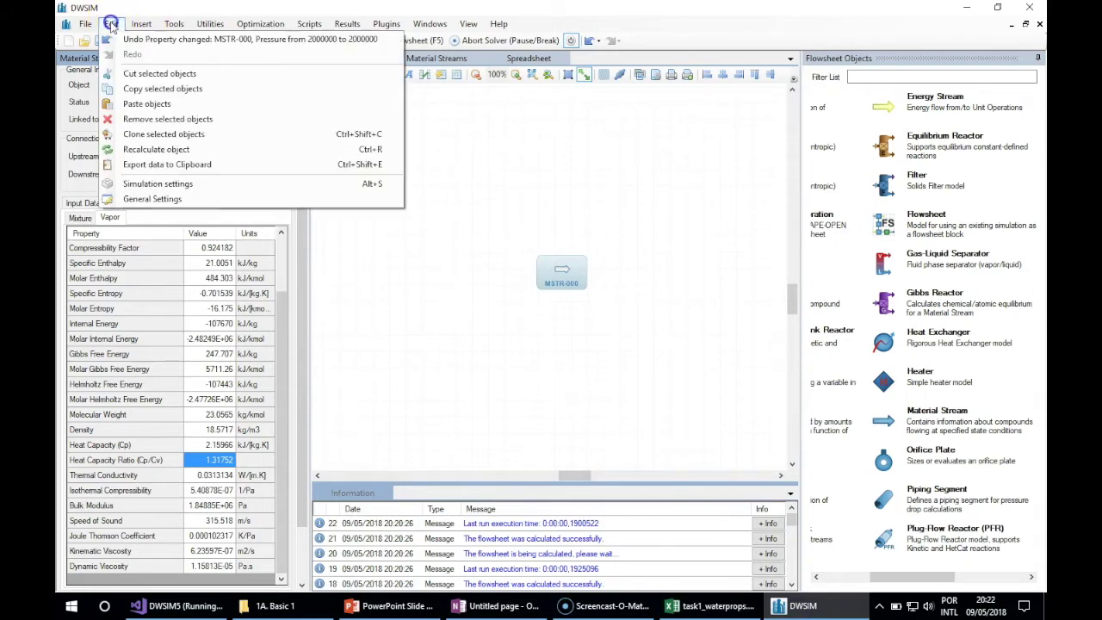
click(170, 185)
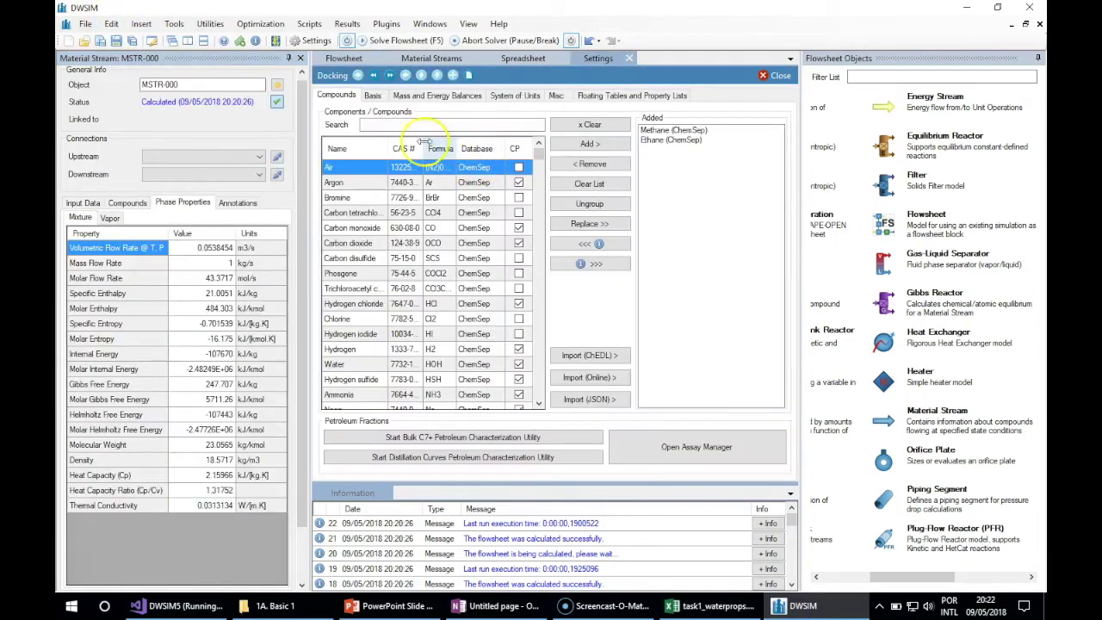
click(375, 95)
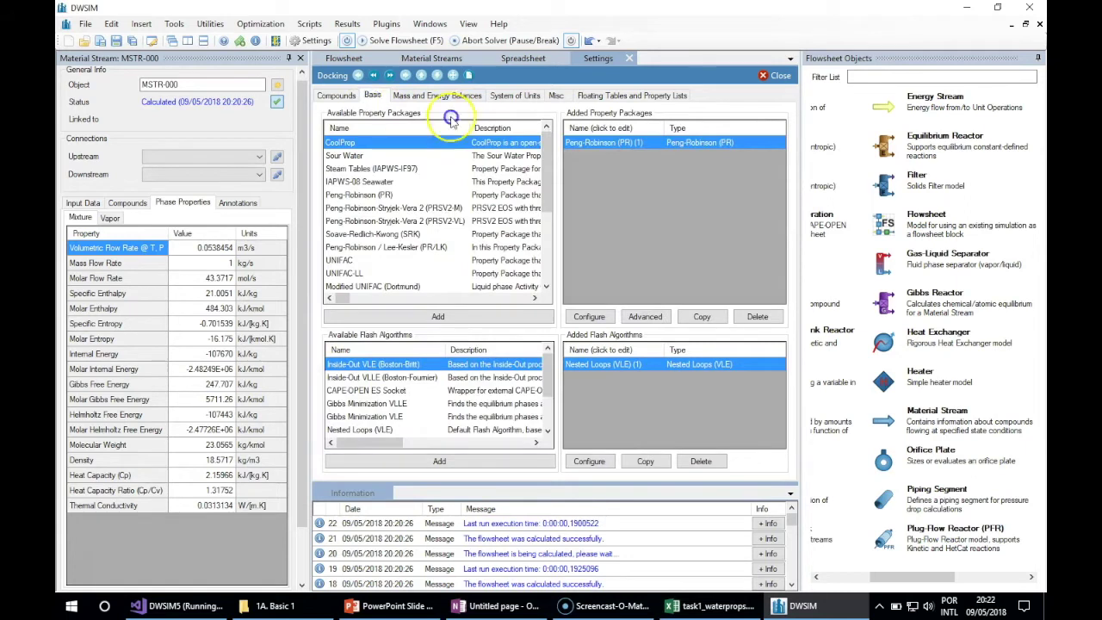
click(756, 317)
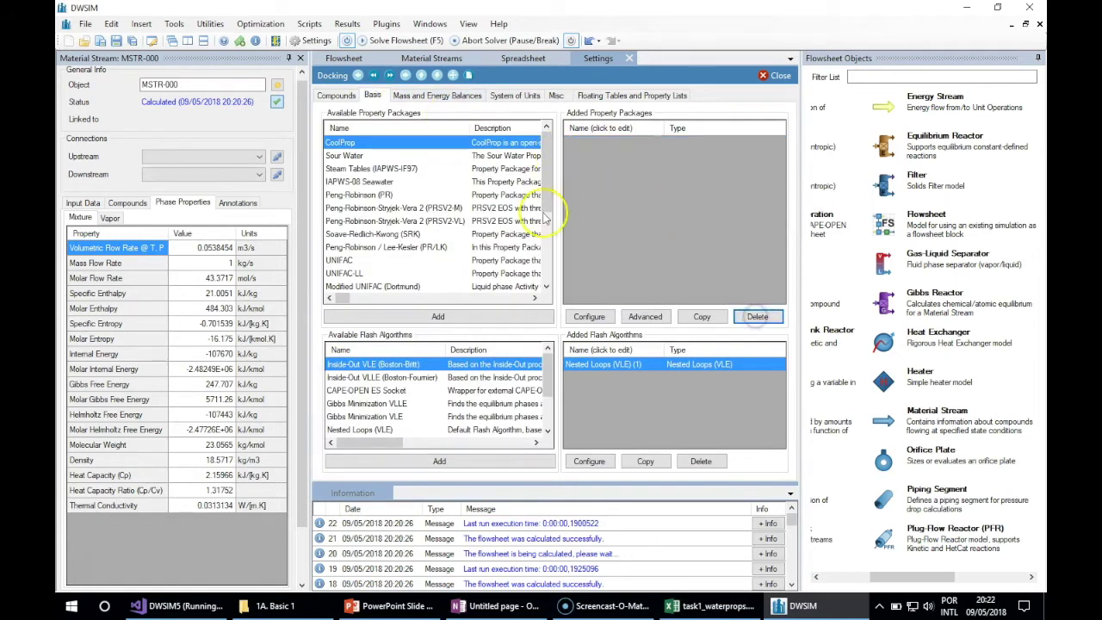
double_click(374, 144)
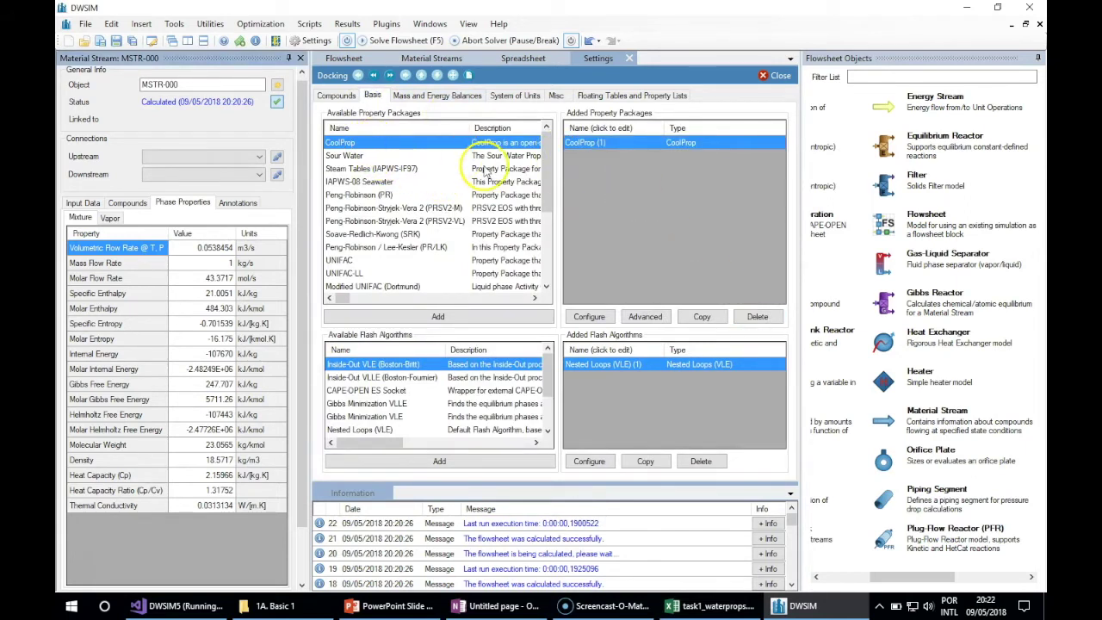
click(344, 58)
Recalculate MSTR-000, copy its Cp/Cv of 1.31172, and select cell D8 in Excel.
mouse_move(564, 272)
right_click(564, 272)
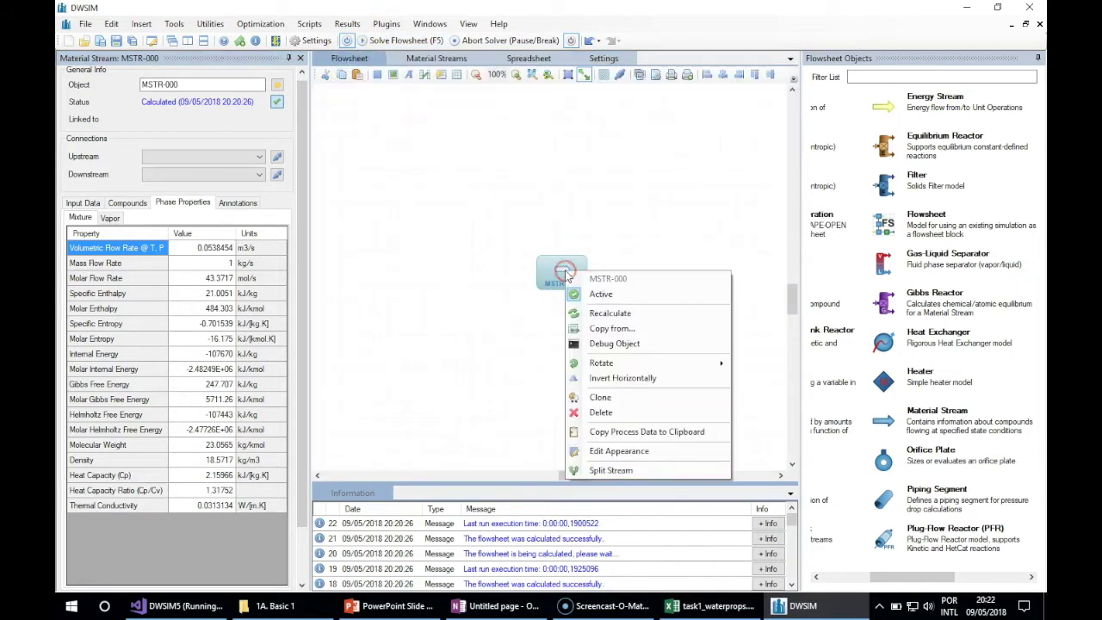
click(596, 317)
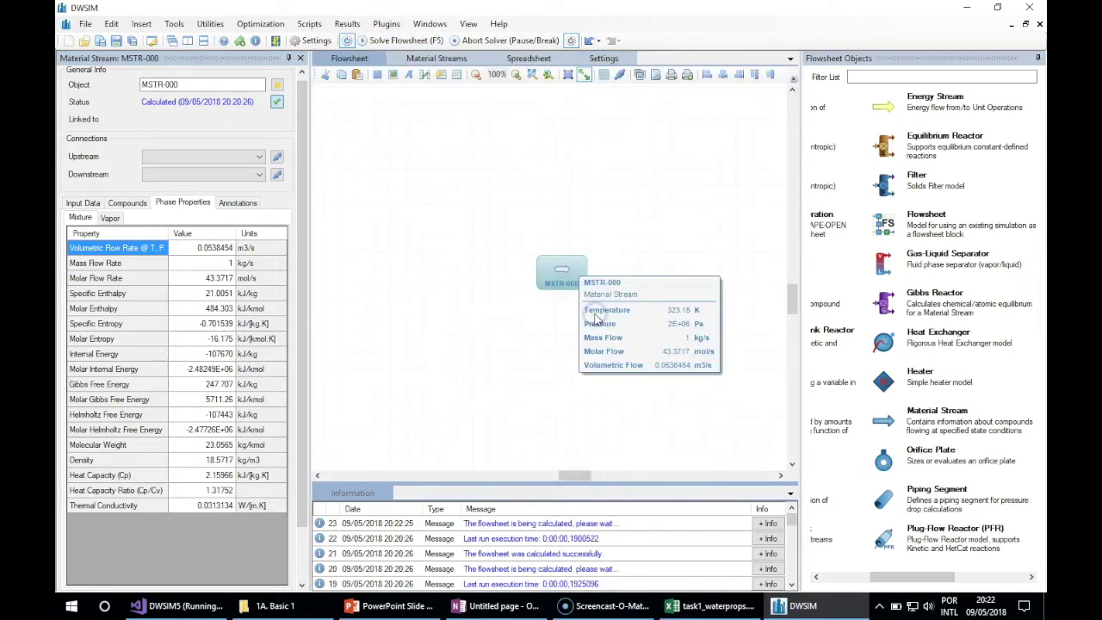
click(200, 490)
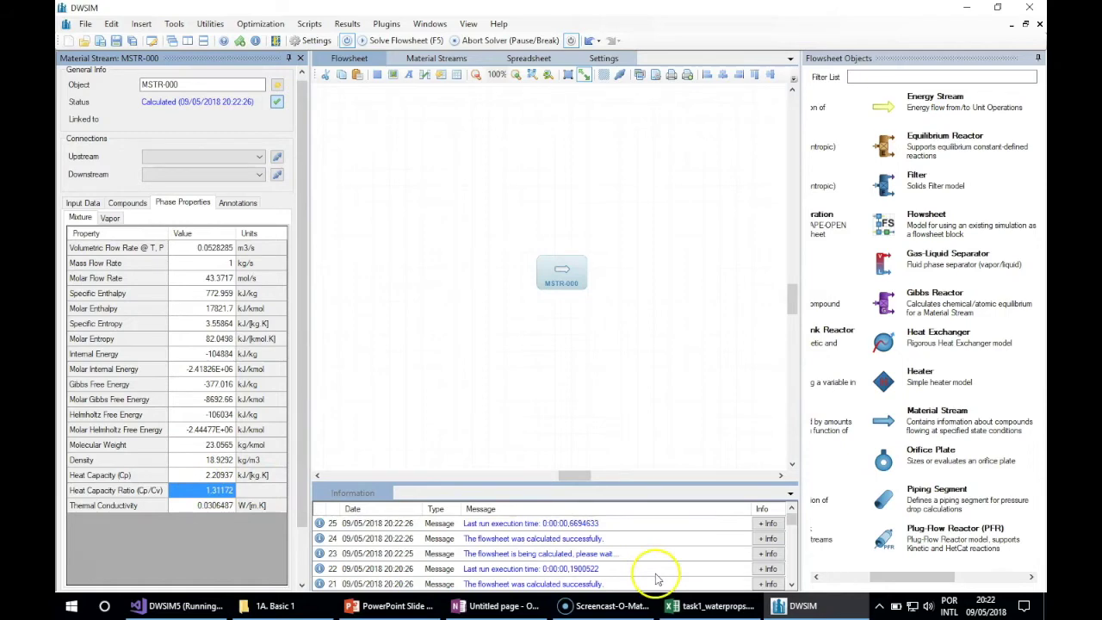
click(694, 600)
click(395, 257)
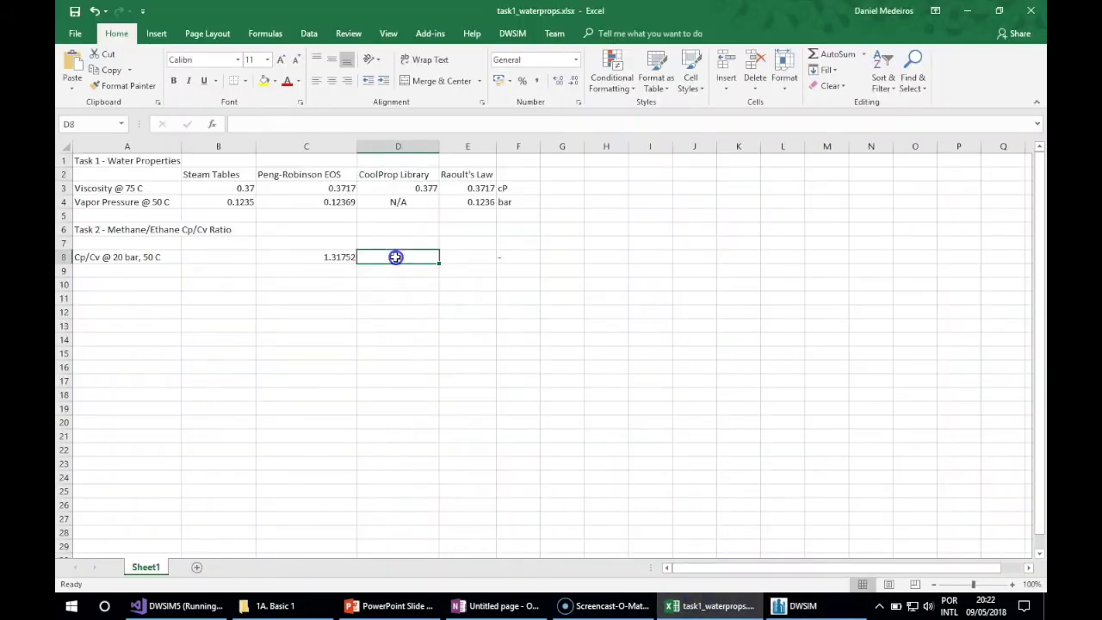
Paste the CoolProp Cp/Cv into D8, then swap DWSIM's package from CoolProp to Raoult's Law.
text(1.31172)
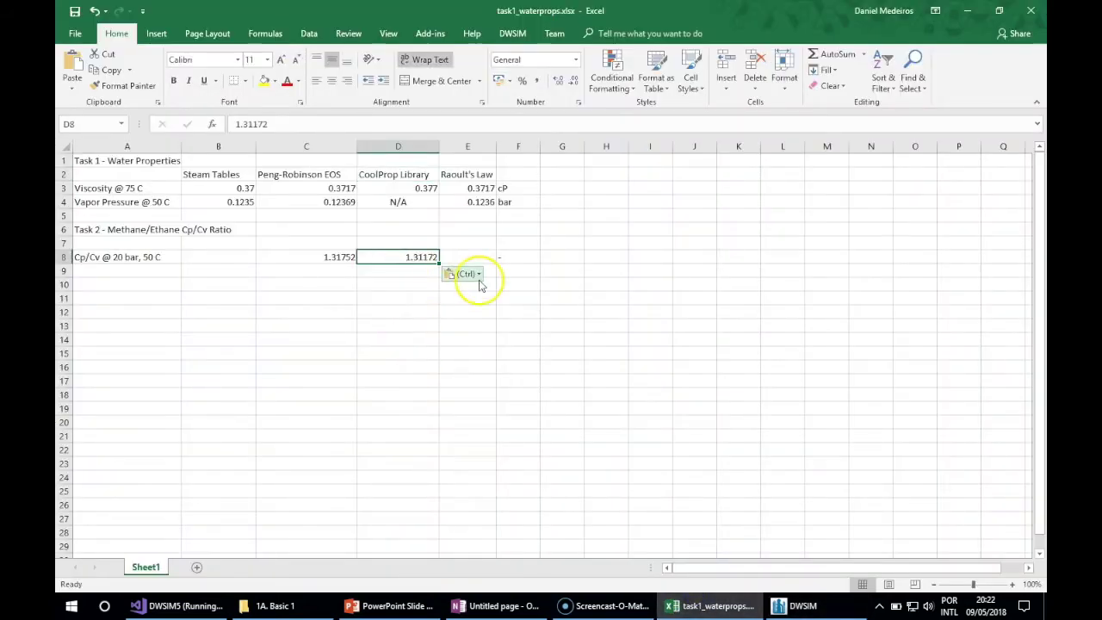
click(784, 602)
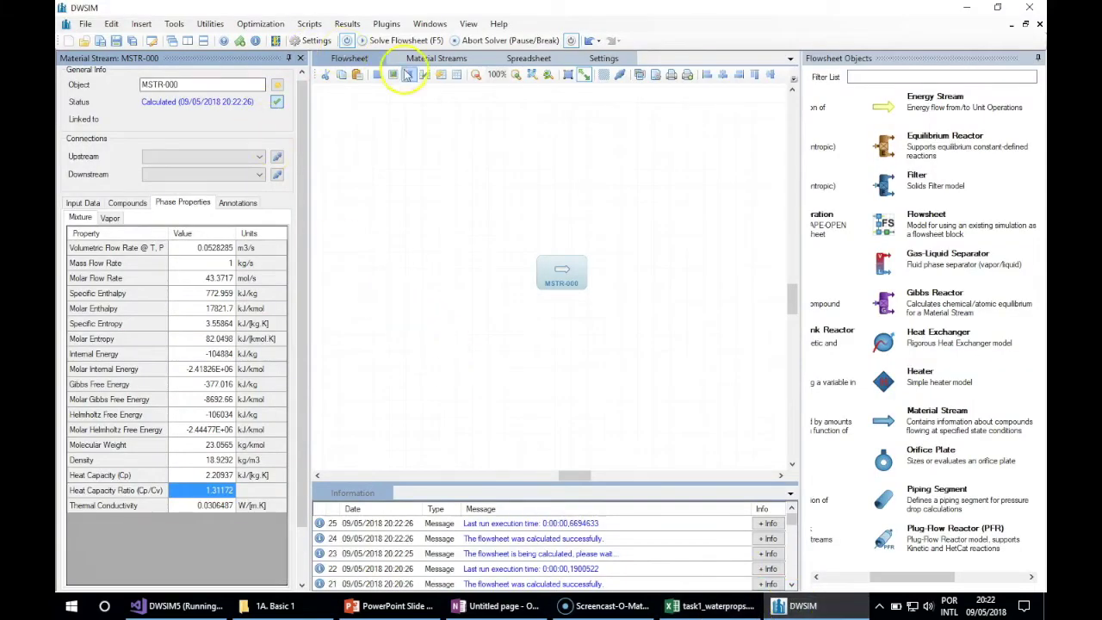
click(603, 60)
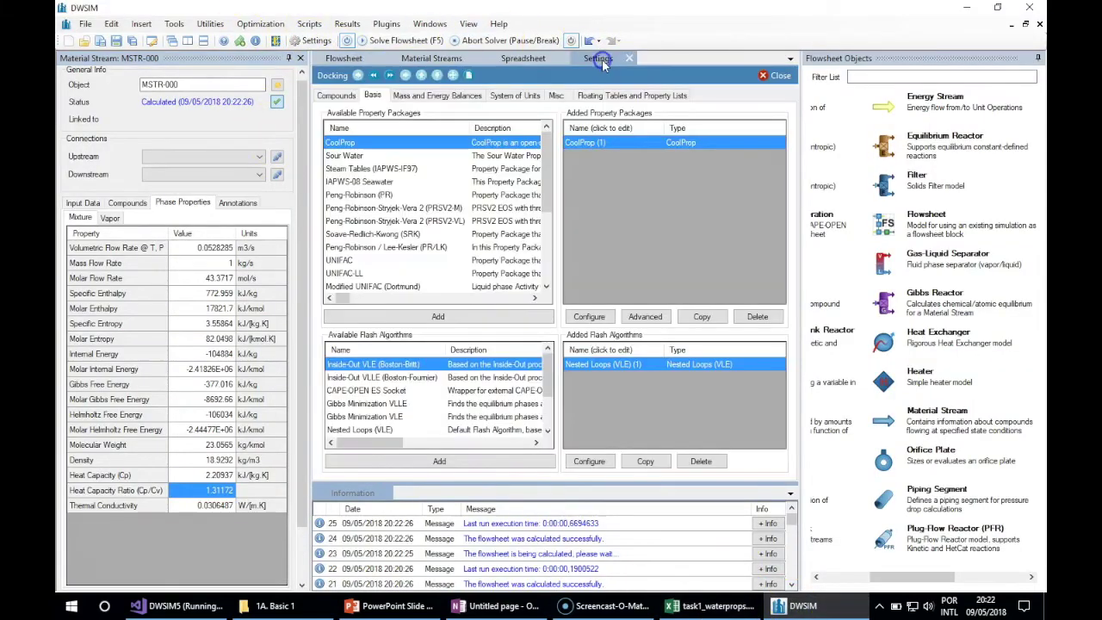
click(757, 316)
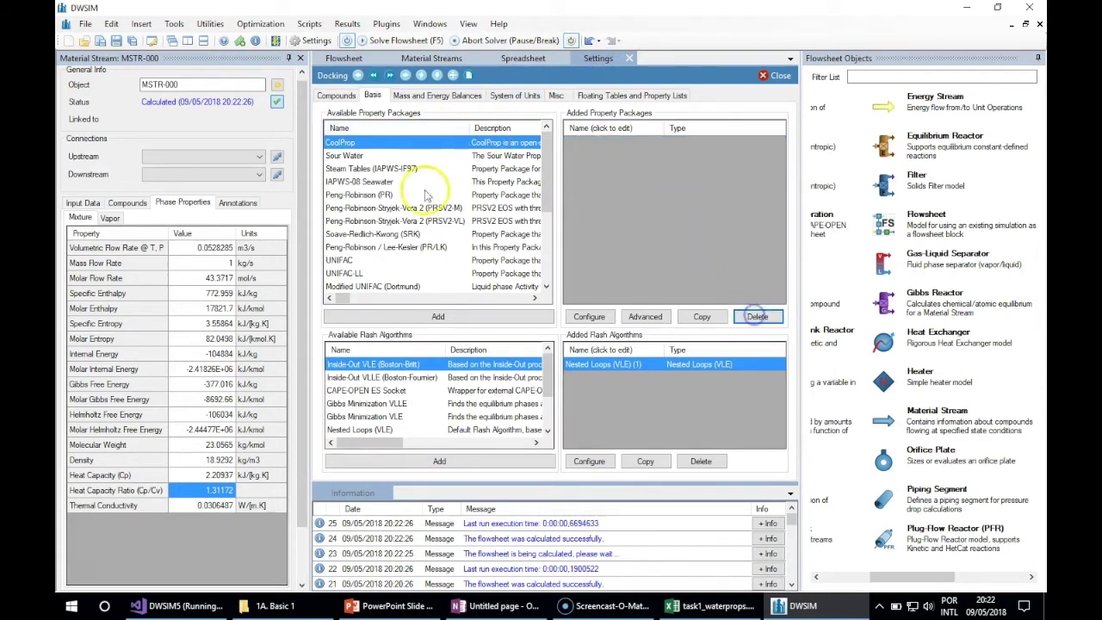
scroll(370, 198, down, 3)
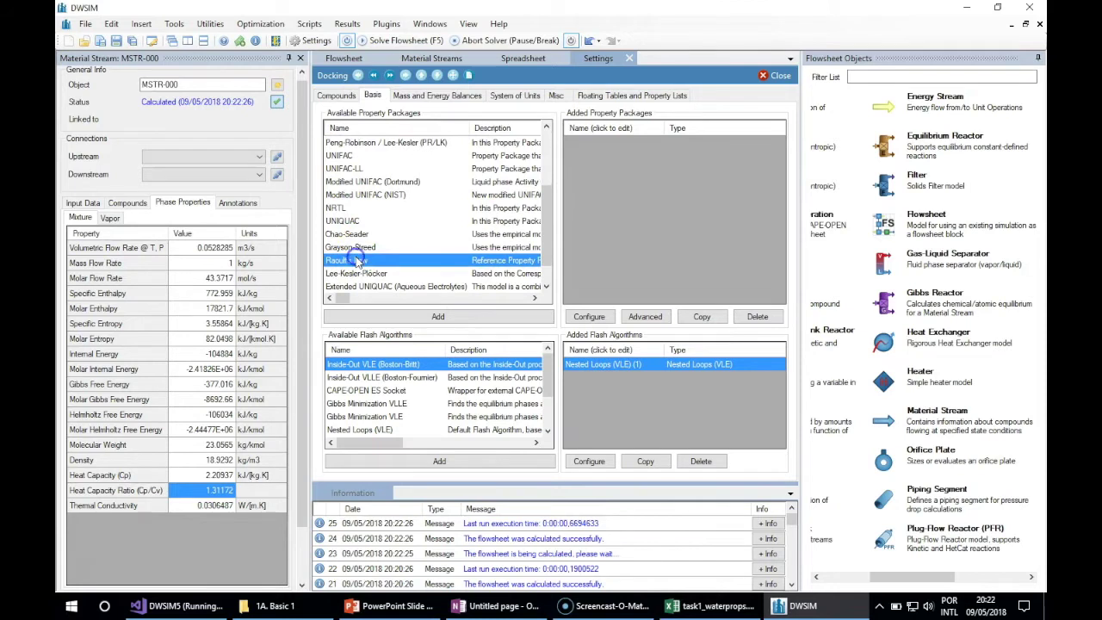
double_click(347, 260)
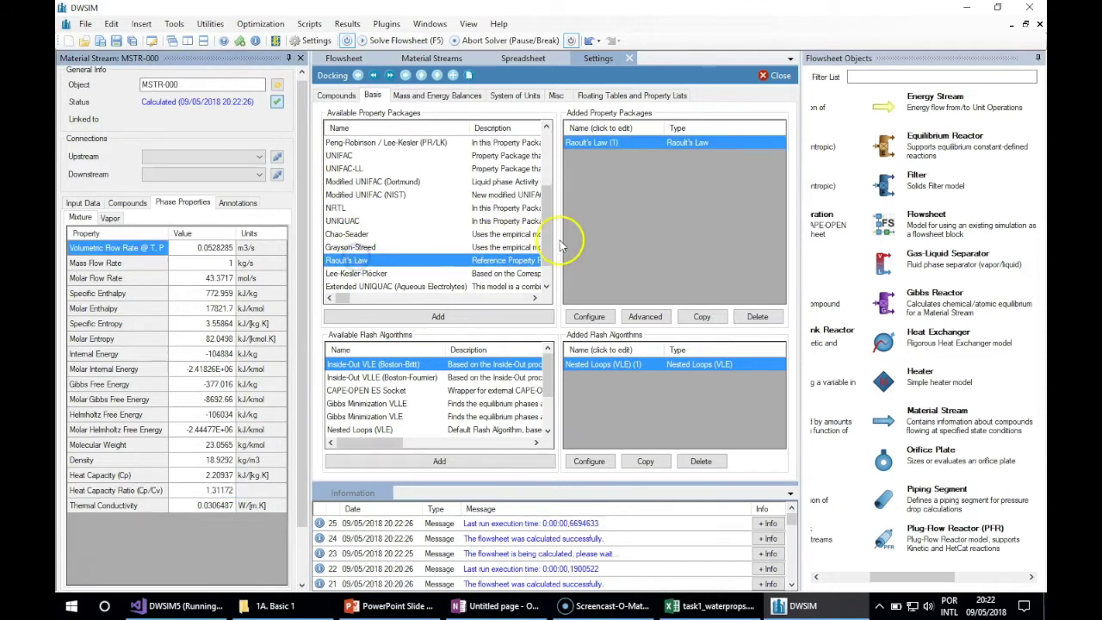
Recalculate MSTR-000 with Raoult's Law and copy its Cp/Cv of 1.21837 for Excel.
click(355, 59)
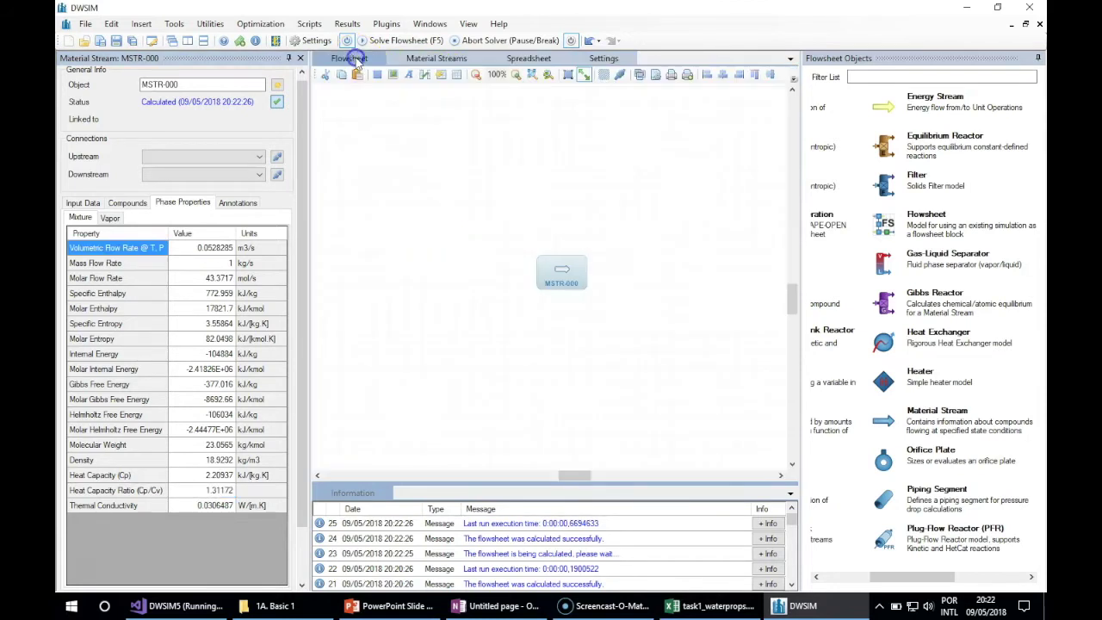
right_click(564, 274)
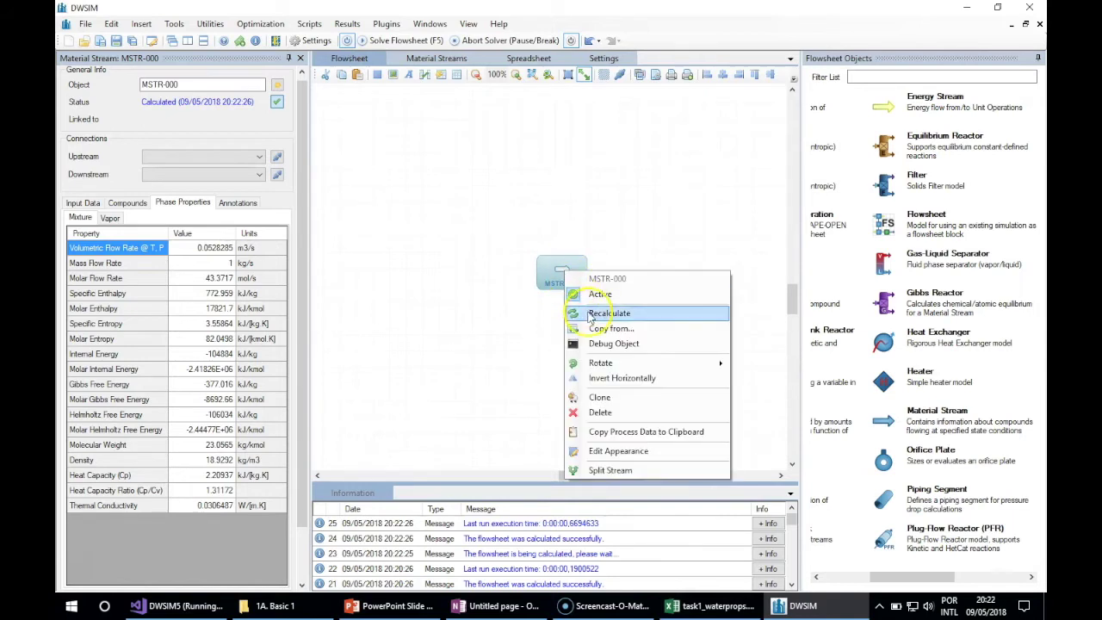
click(588, 315)
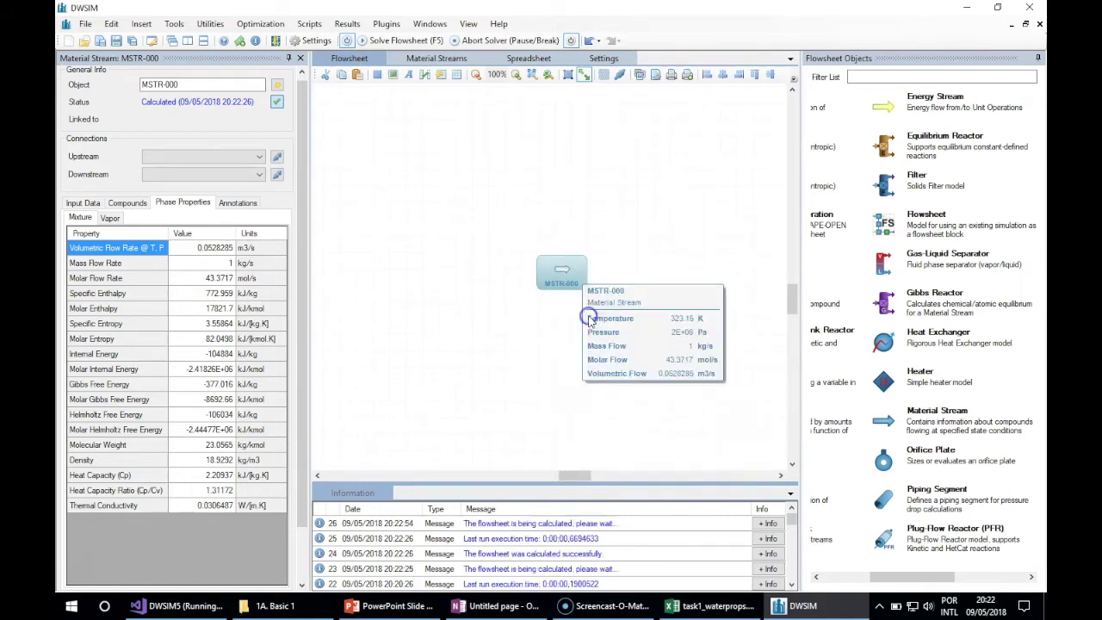
click(206, 491)
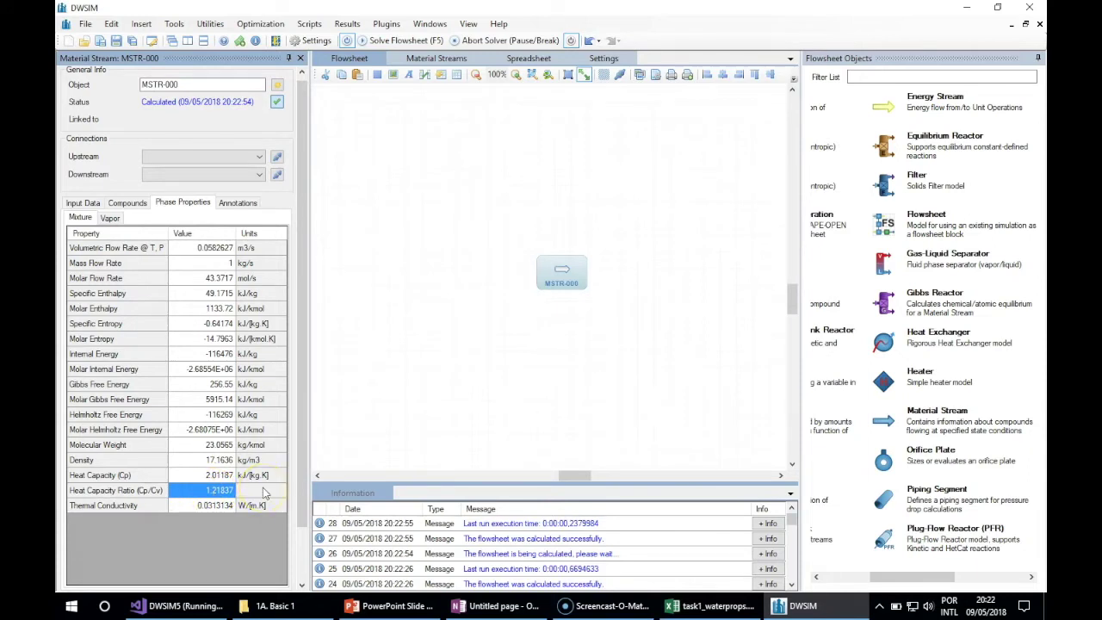
click(711, 605)
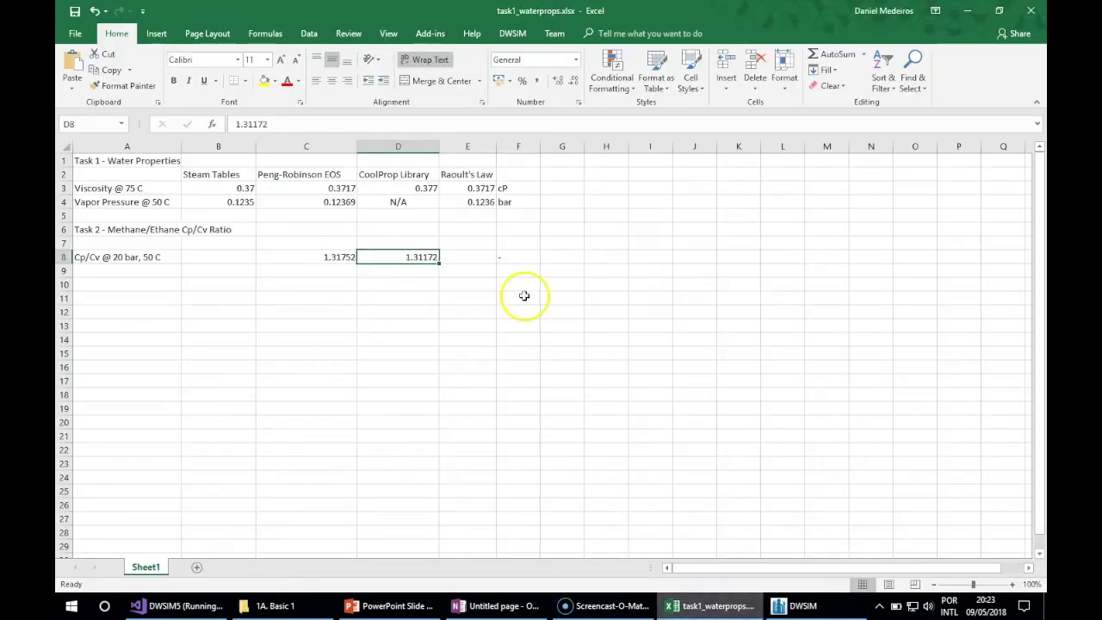
Paste 1.21837 into E8 and save the workbook to Desktop as tasks_1_and_2_property_package_comparison.xlsx.
click(469, 262)
text(1.21837)
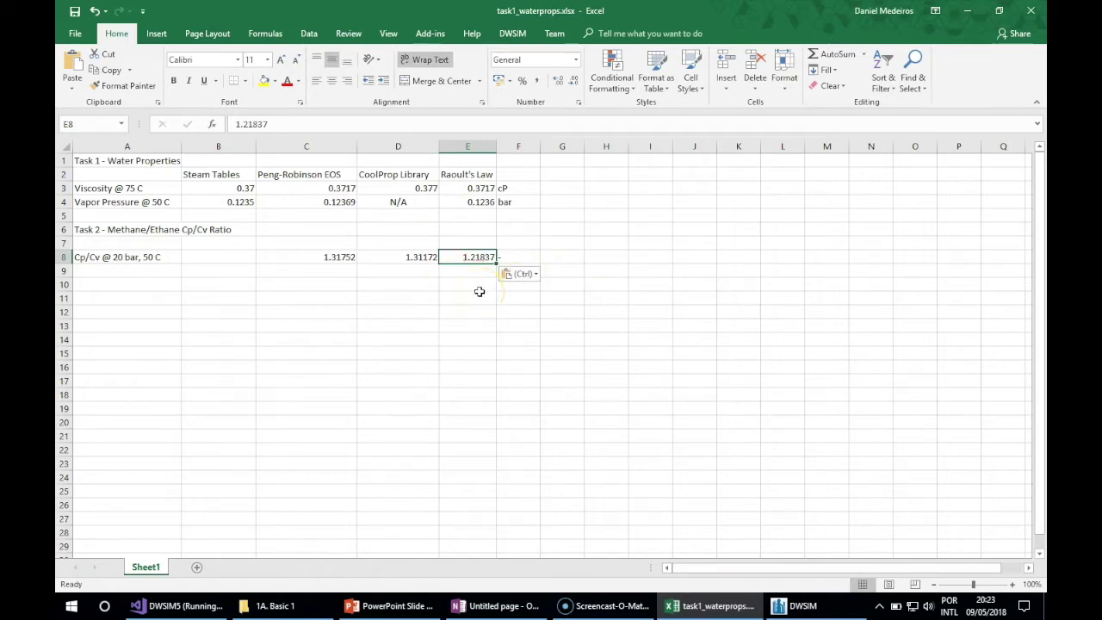
key(super)
click(74, 21)
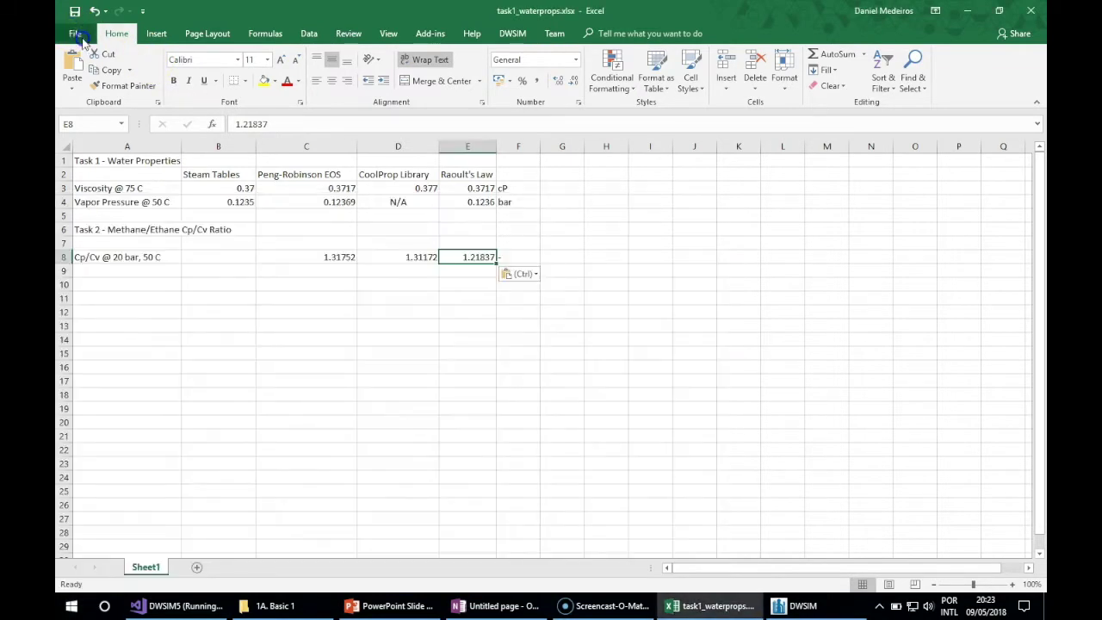
click(78, 35)
click(86, 170)
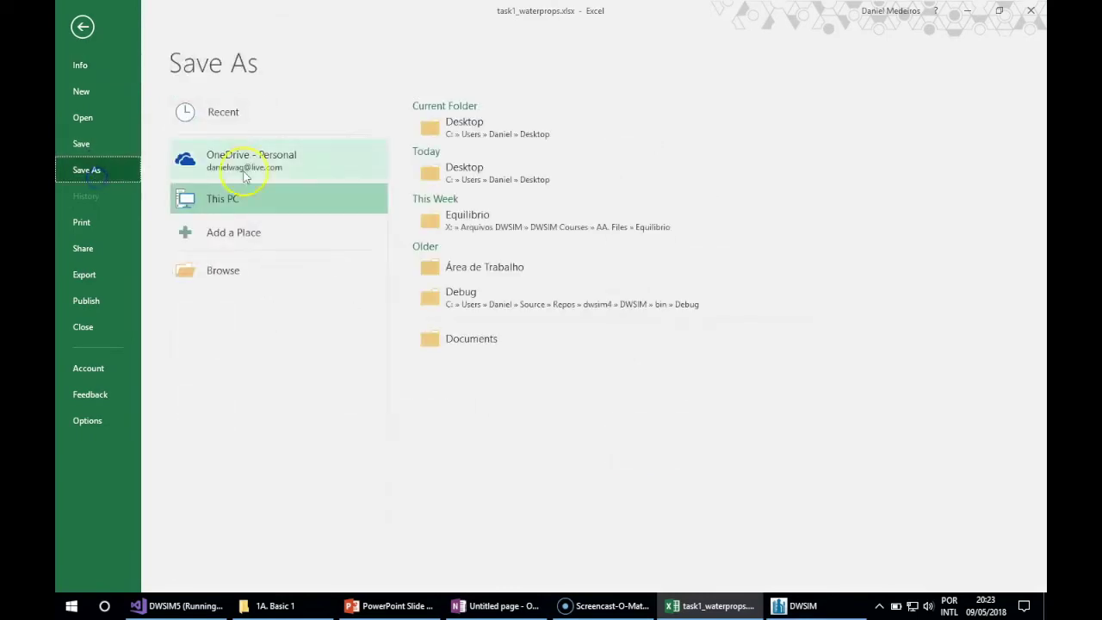
click(490, 138)
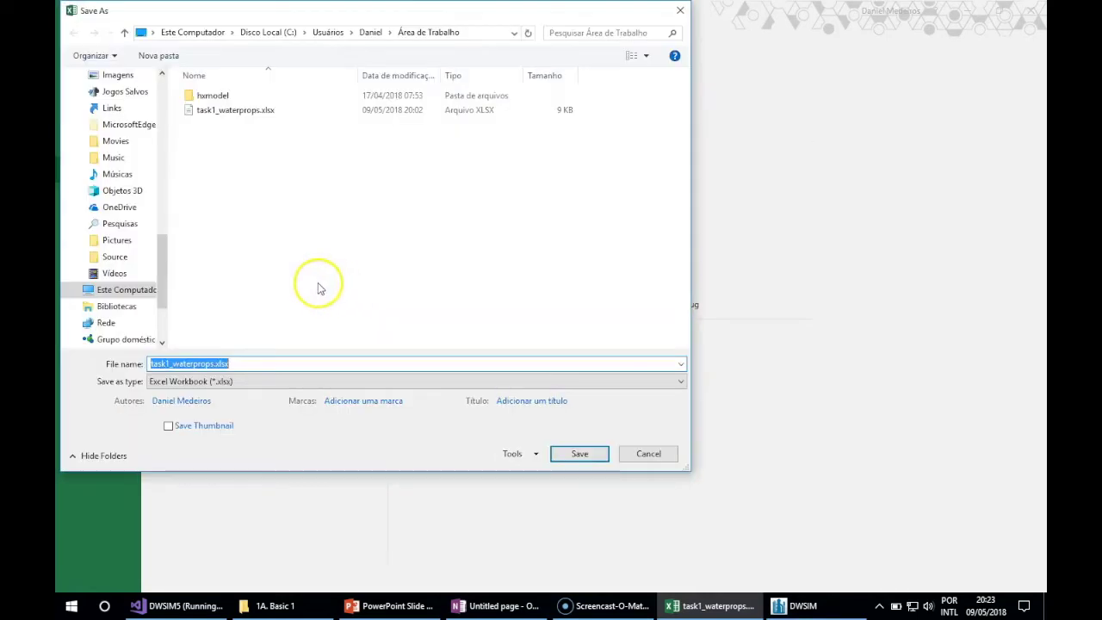
click(167, 365)
key(shift+Right)
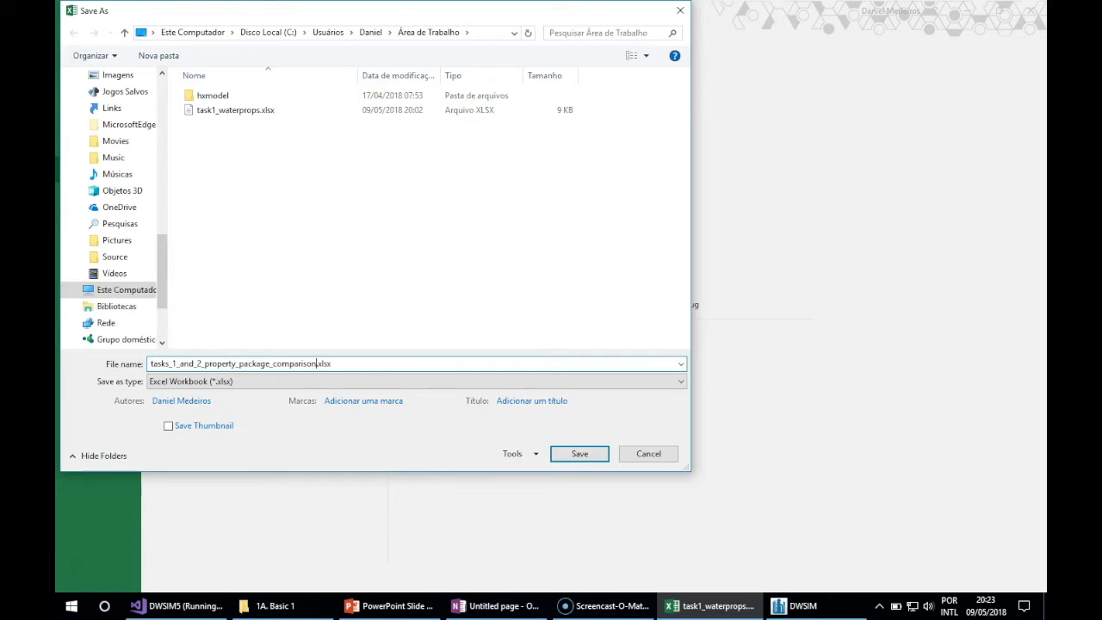
key(Return)
Verify the Raoult's Law value in E8, then switch to the Visual Studio debug session.
click(327, 246)
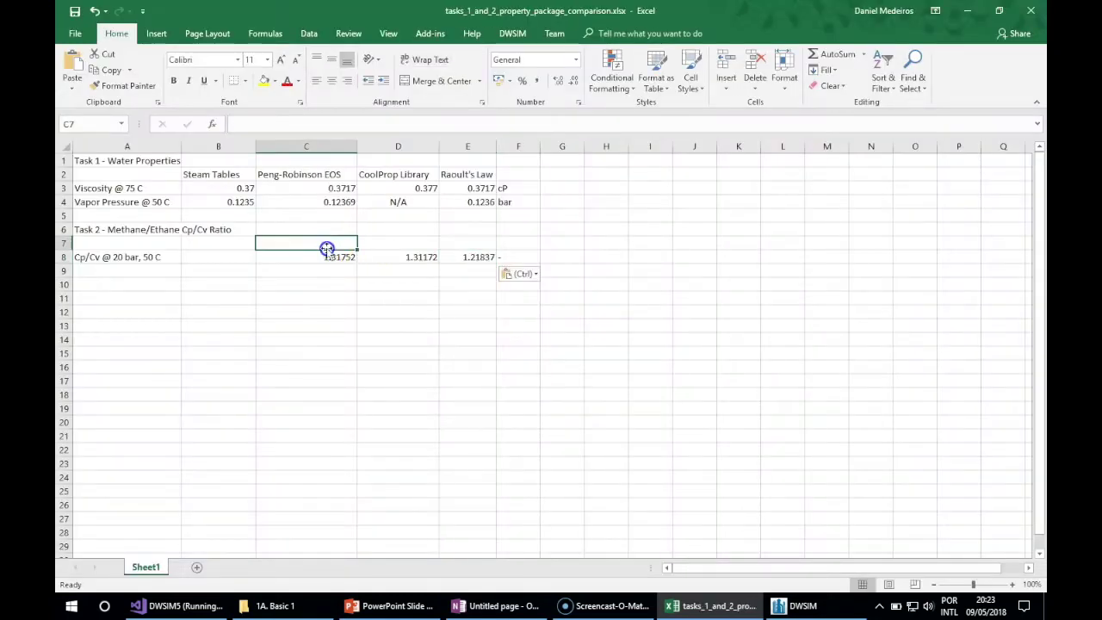
click(462, 257)
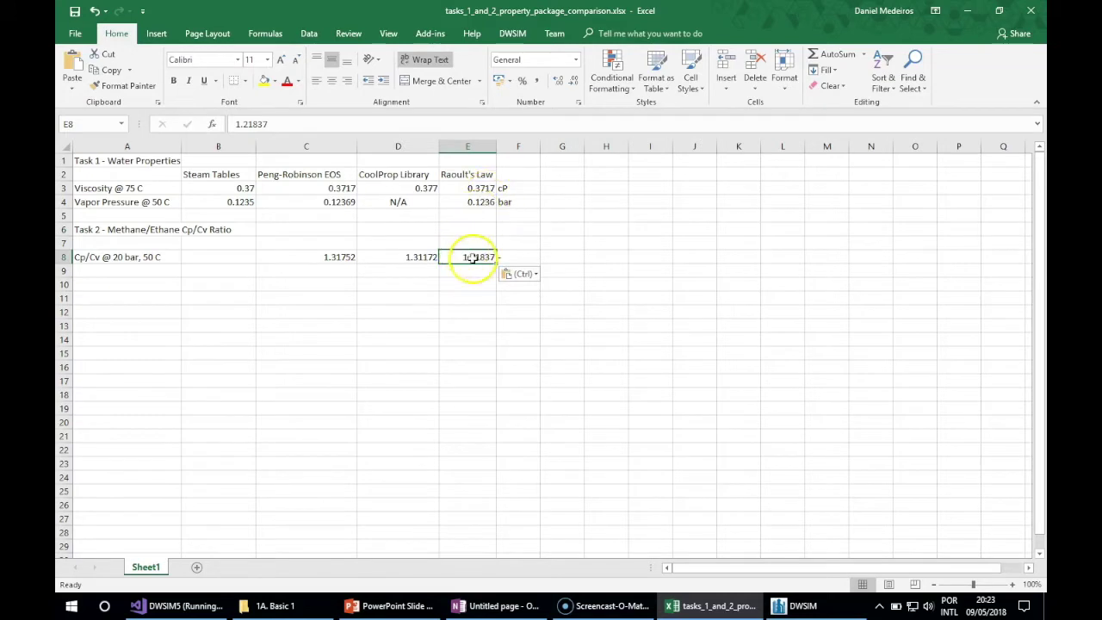
click(463, 174)
click(465, 267)
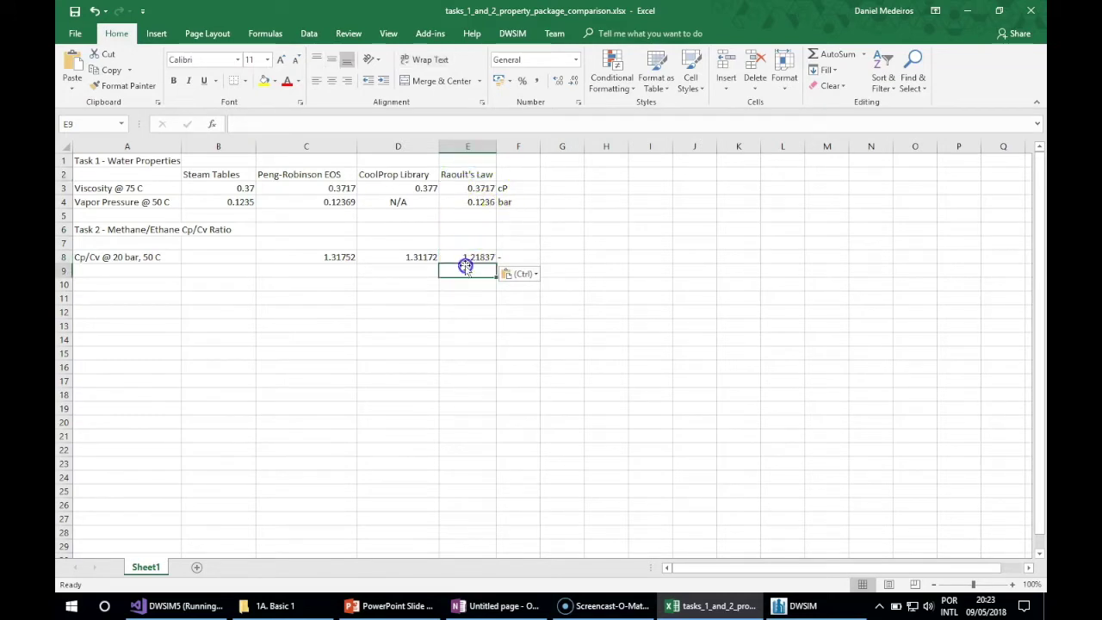
click(465, 259)
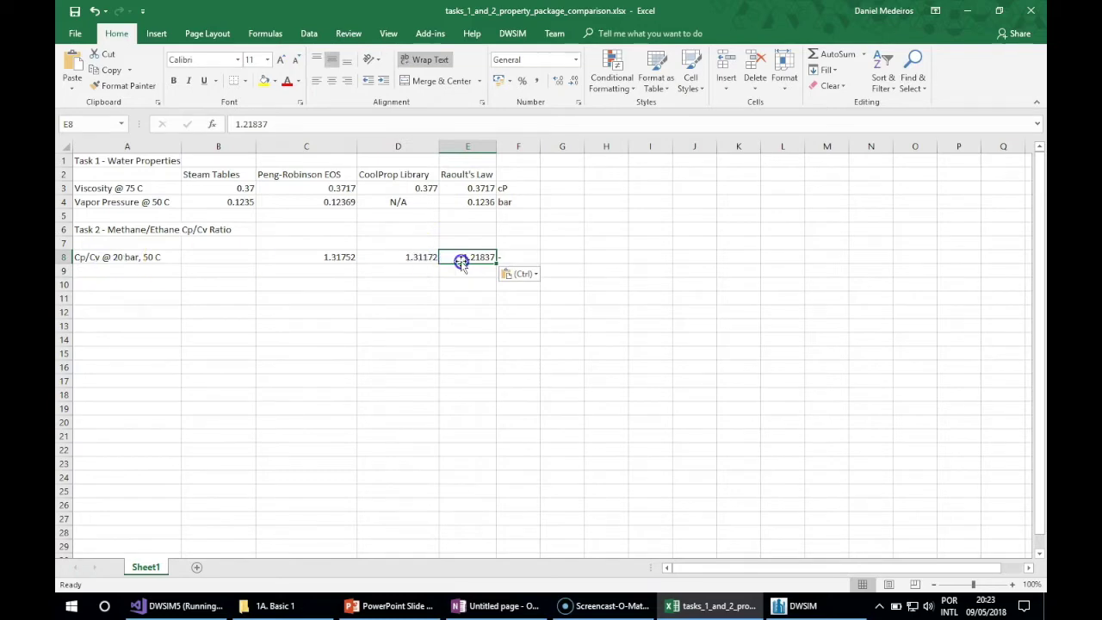
click(508, 326)
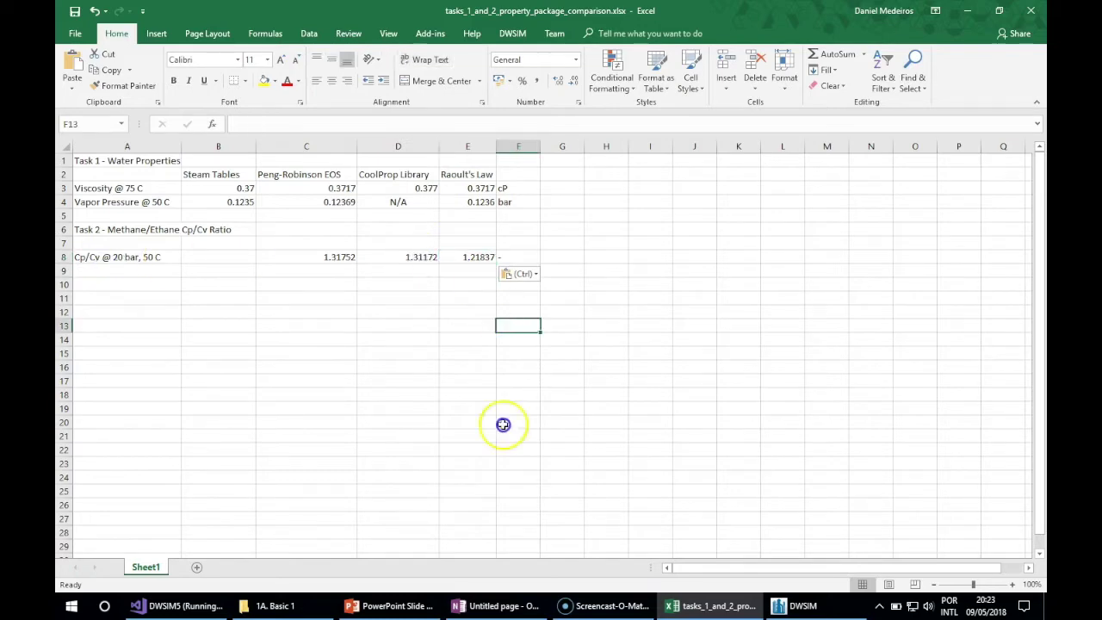
click(185, 607)
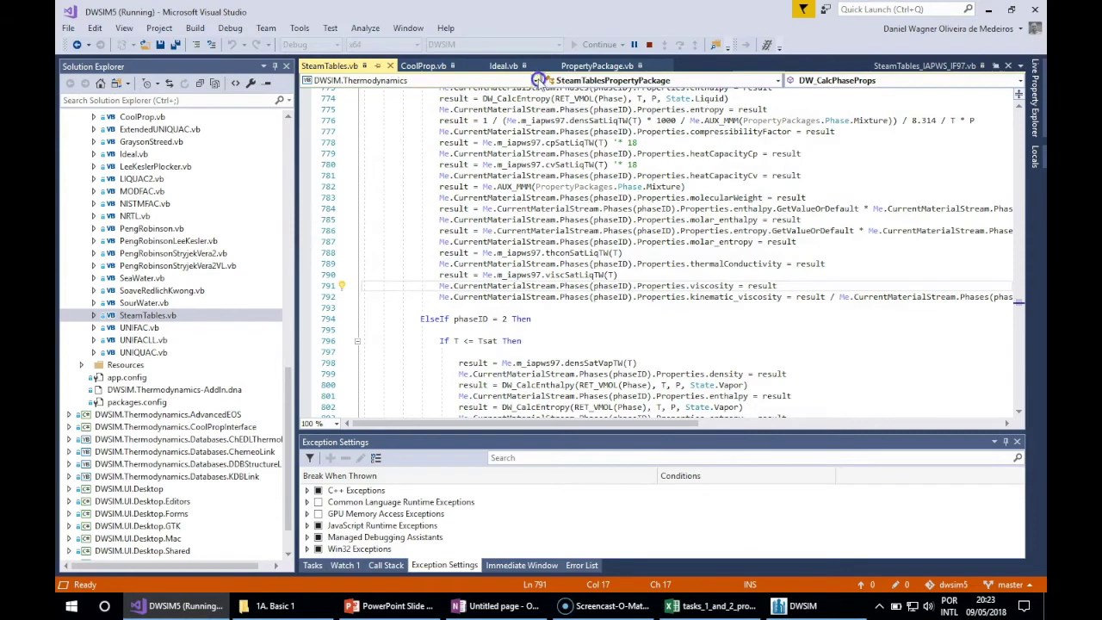
Set a breakpoint on Ideal.vb line 328, the Raoult vapour Cv calculation, then return to DWSIM.
click(504, 65)
click(601, 164)
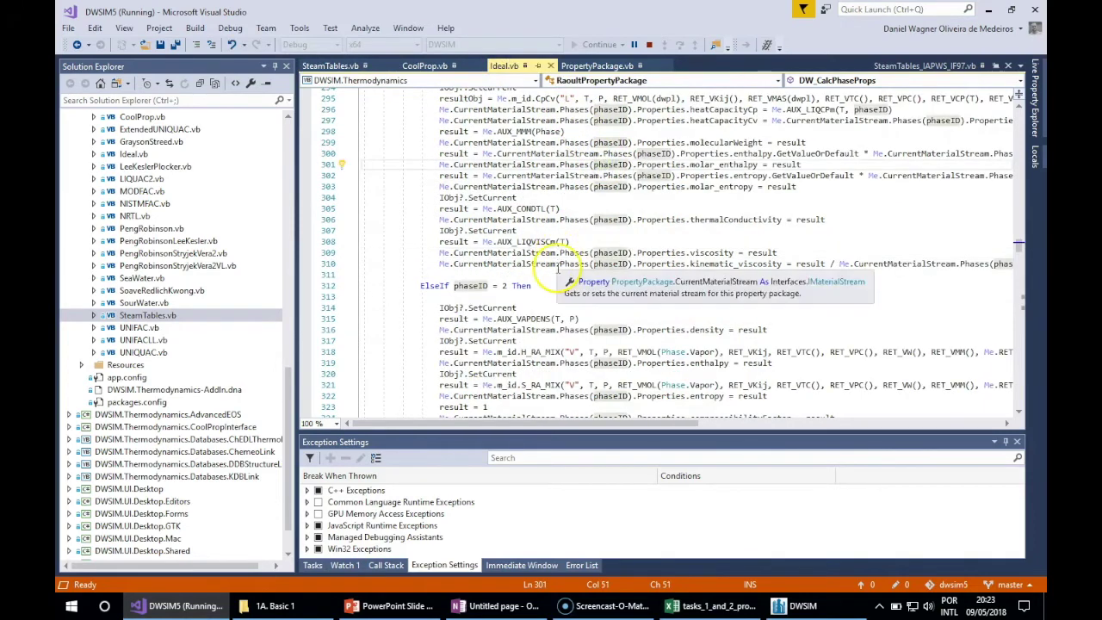
scroll(408, 255, down, 2)
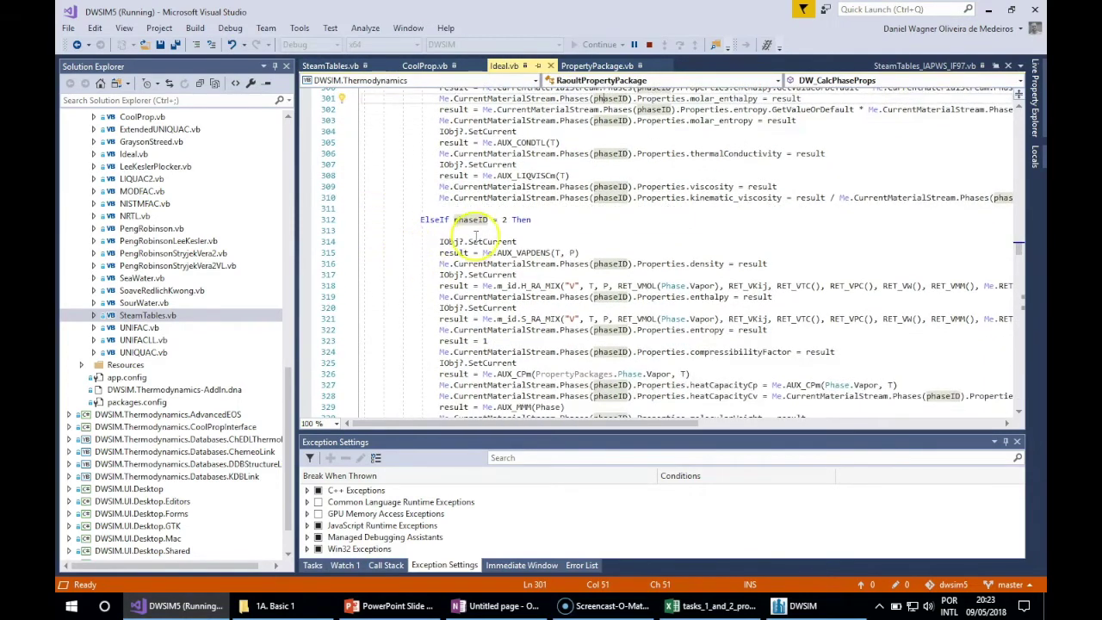
scroll(395, 246, down, 3)
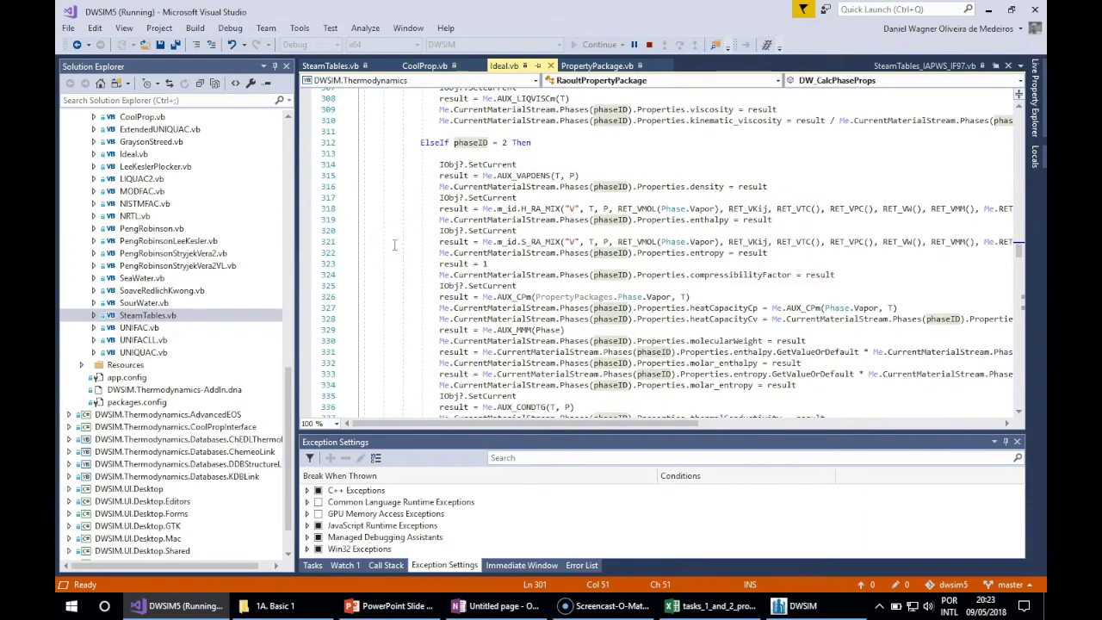
scroll(394, 246, down, 2)
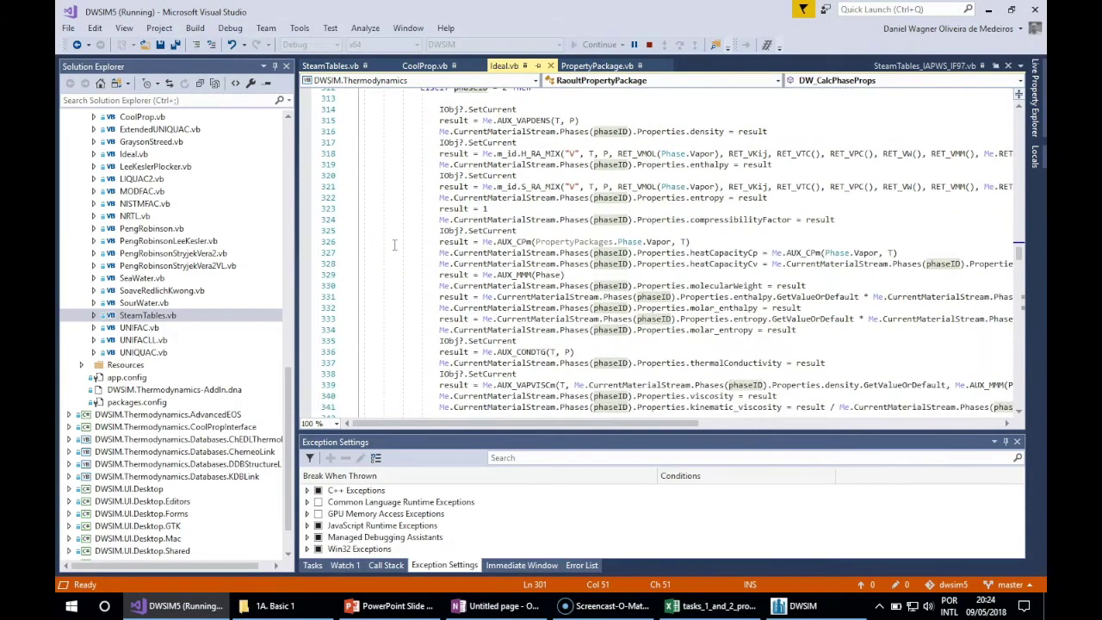
click(303, 262)
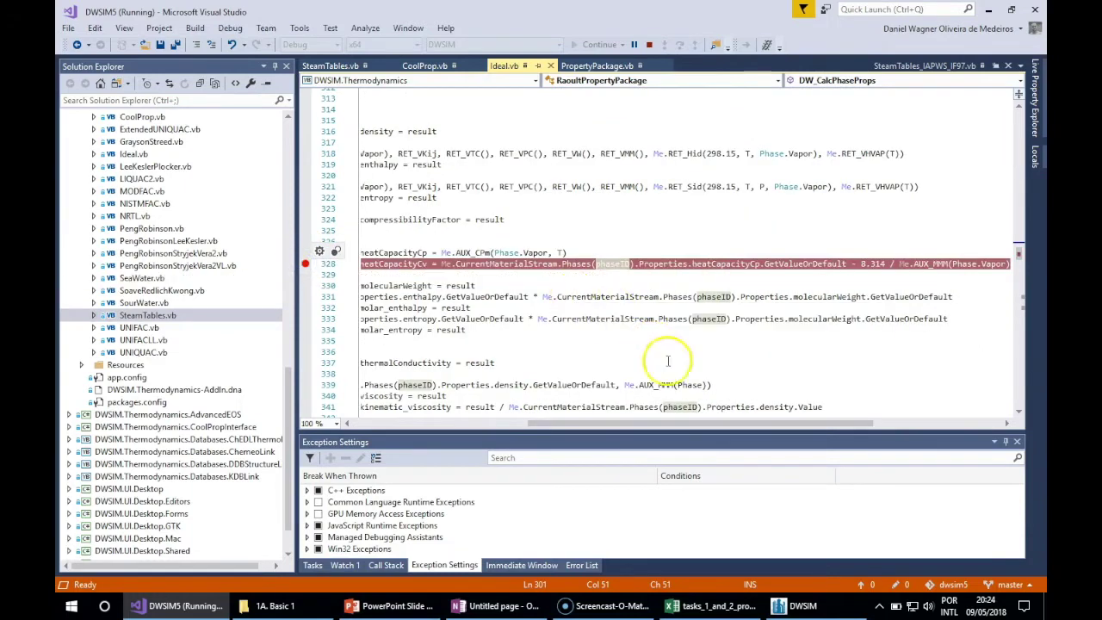
click(803, 605)
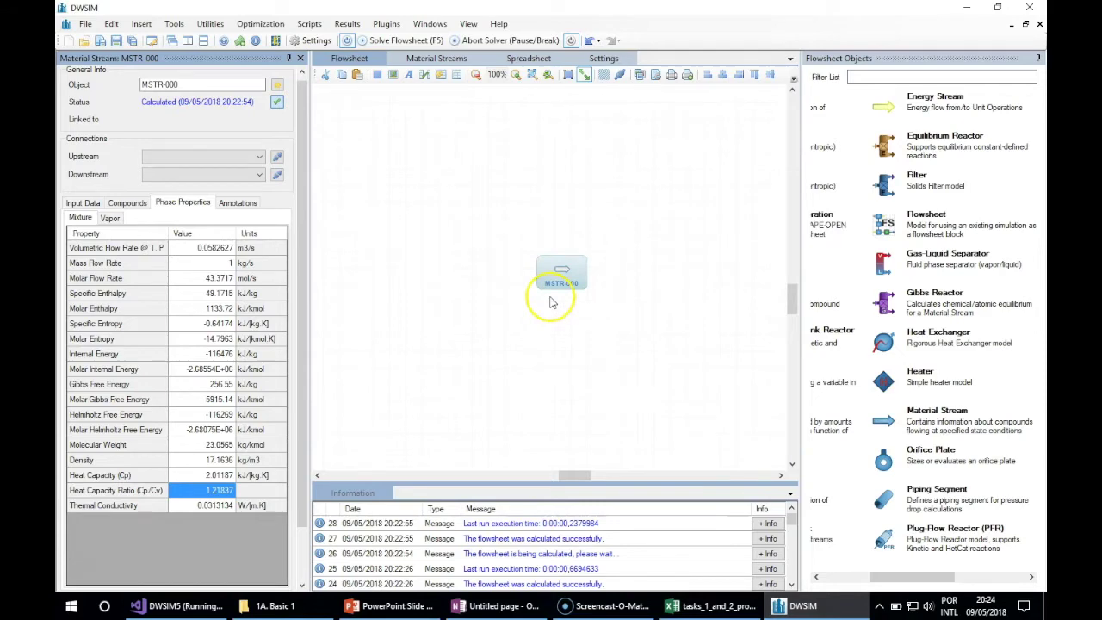
Recalculate the MSTR-000 stream in DWSIM so Visual Studio halts at the breakpoint.
mouse_move(564, 274)
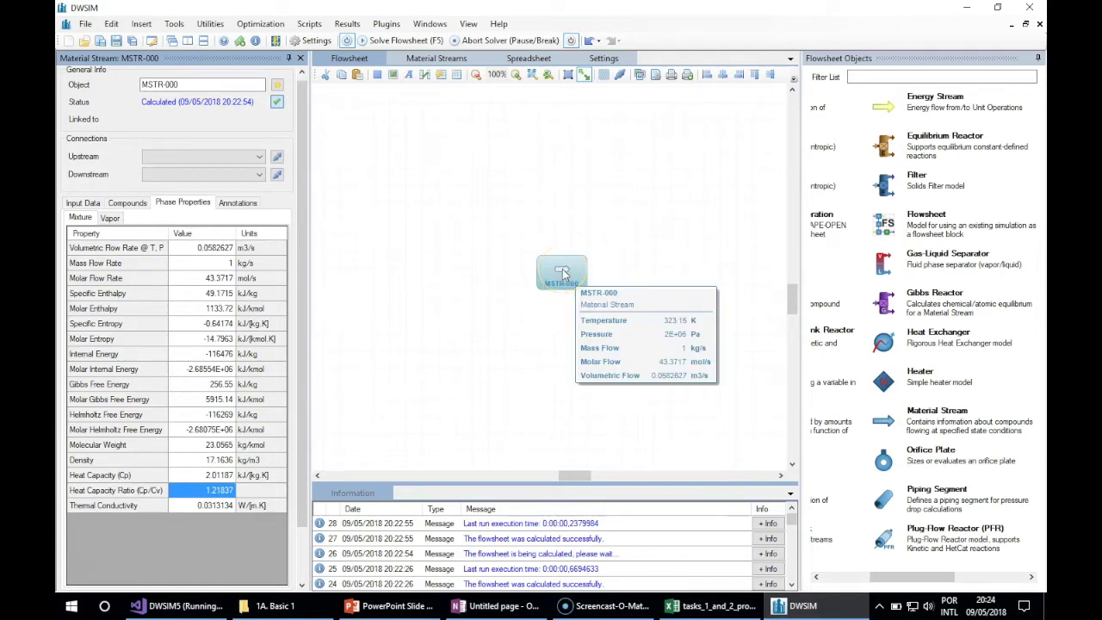
right_click(564, 274)
click(605, 310)
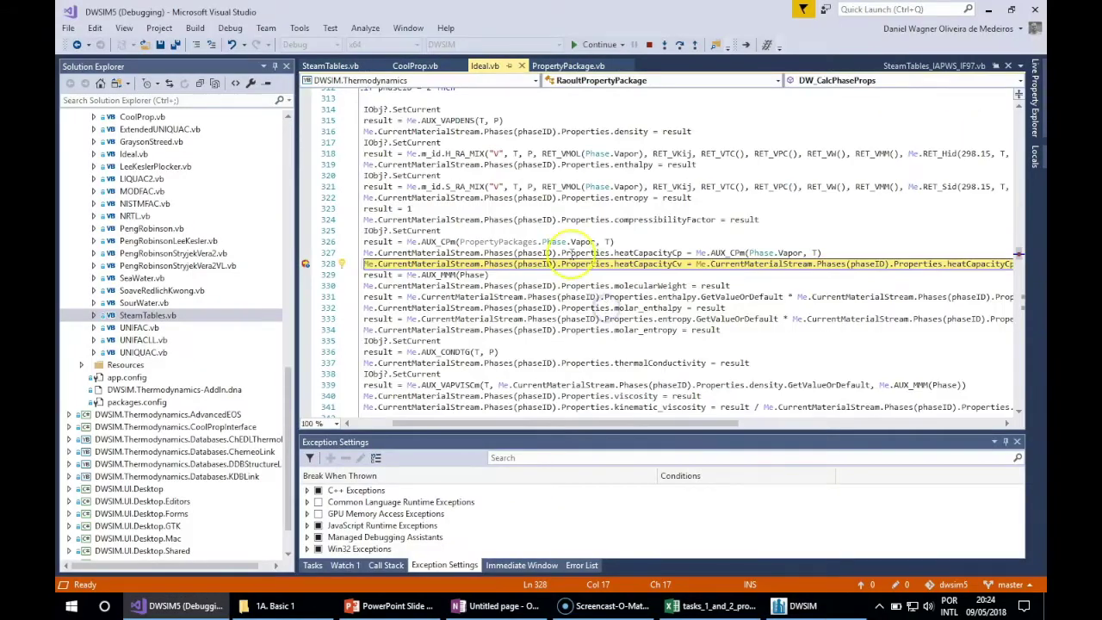
Go to the definition of AUX_CPm from the Cp call on line 327.
click(654, 241)
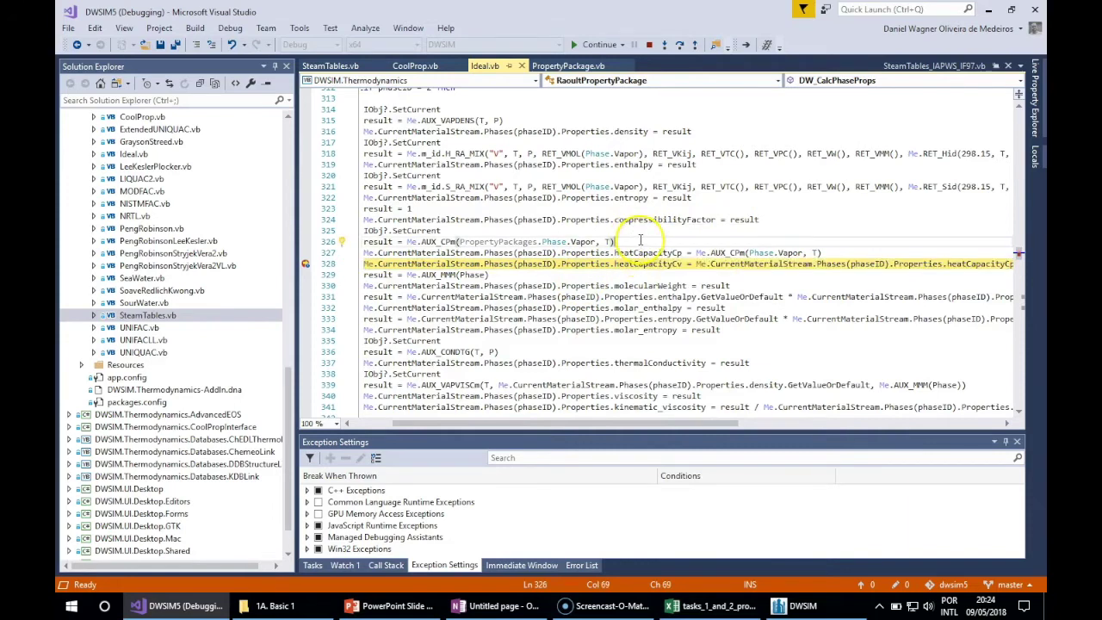
mouse_move(659, 258)
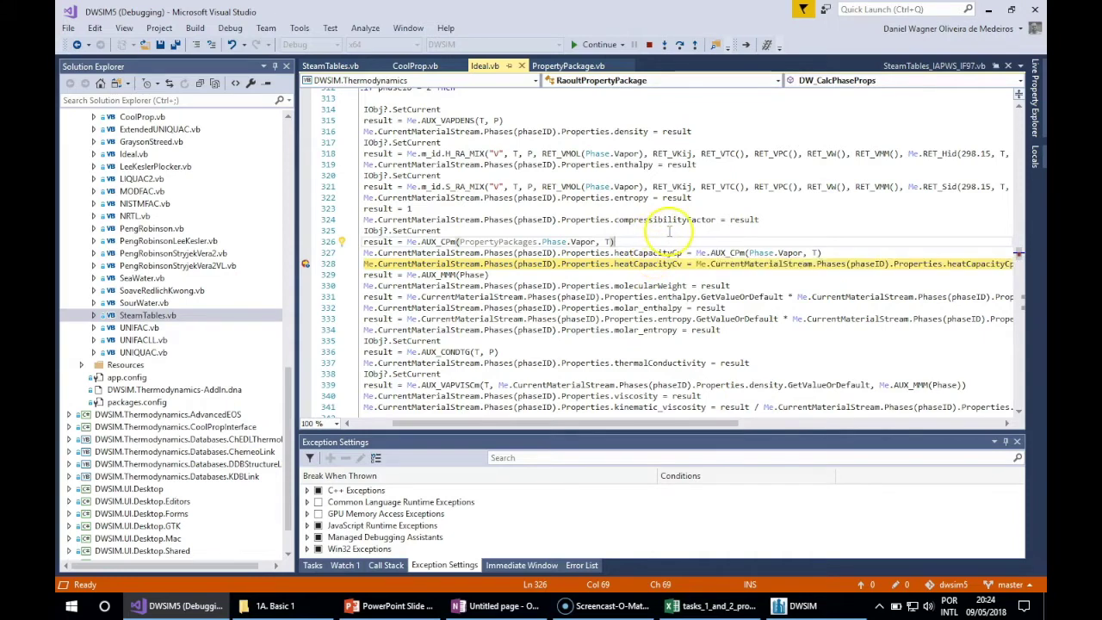
click(725, 253)
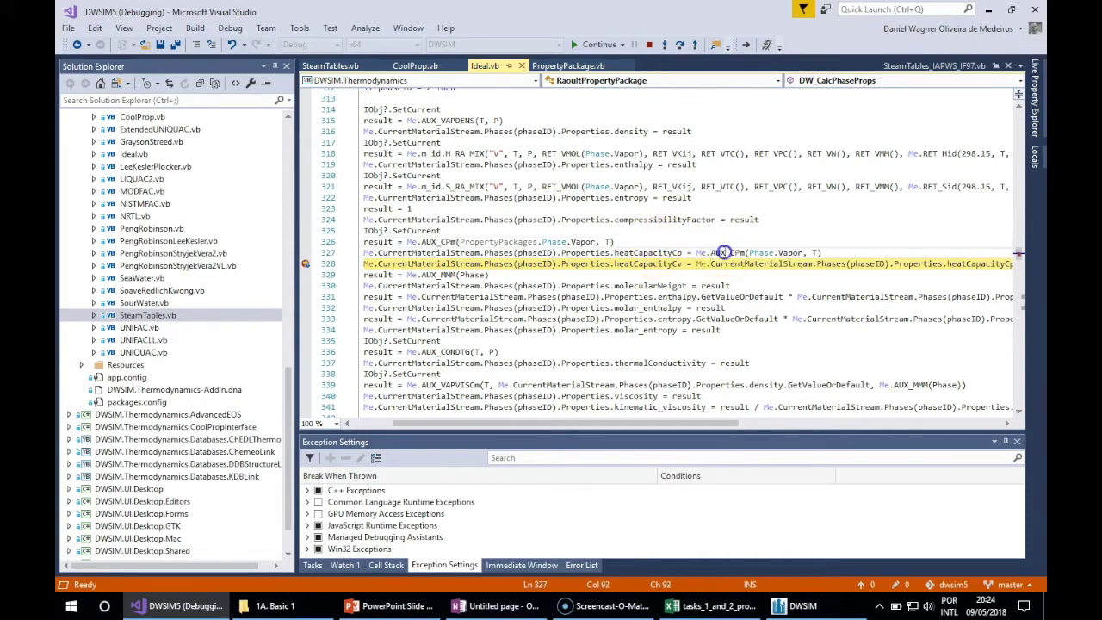
right_click(725, 254)
click(761, 290)
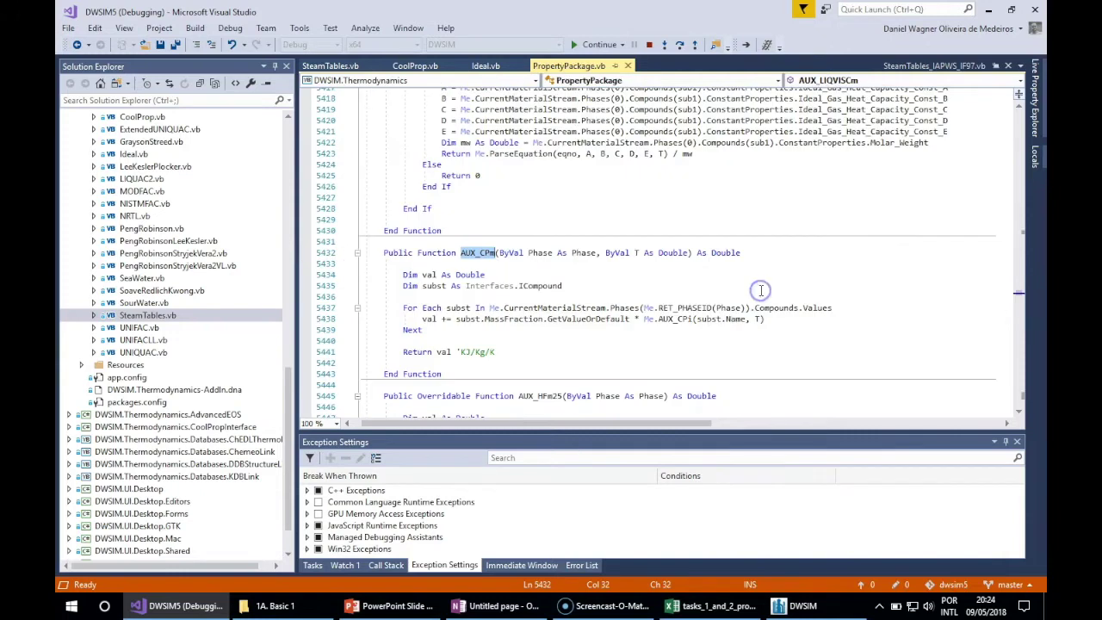
Add a breakpoint at AUX_CPm's Return val line 5441 and continue execution to it.
click(540, 297)
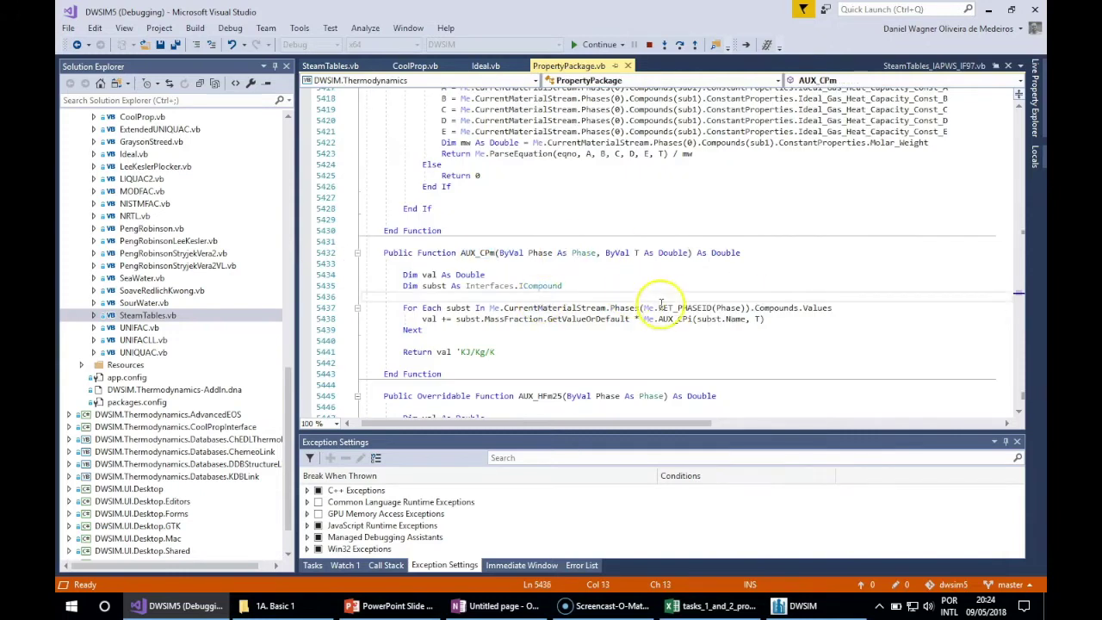
click(307, 355)
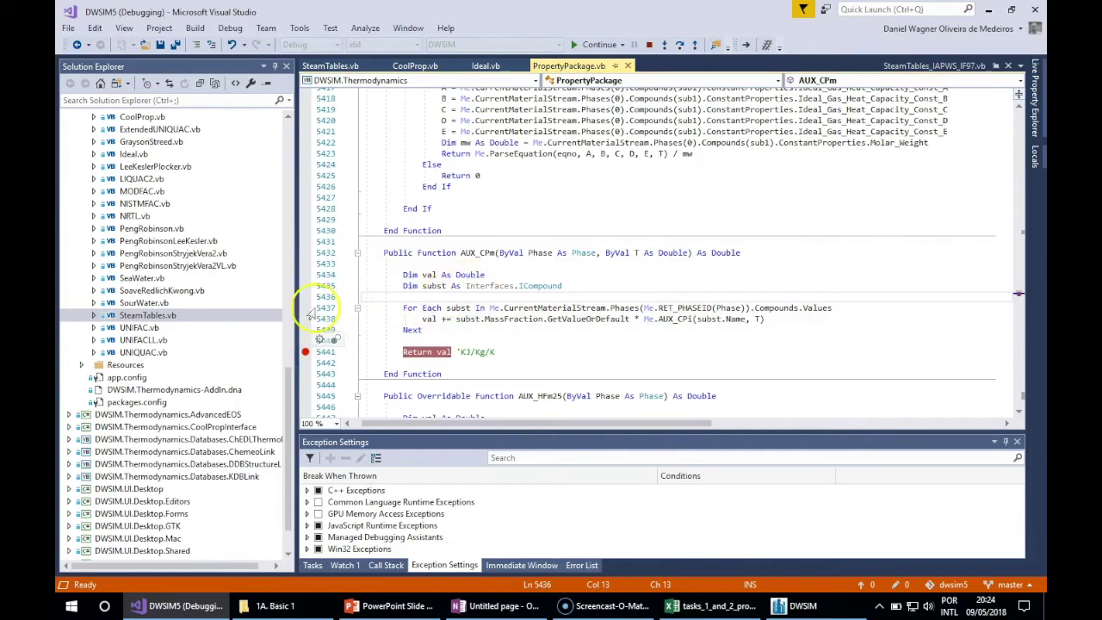
click(594, 45)
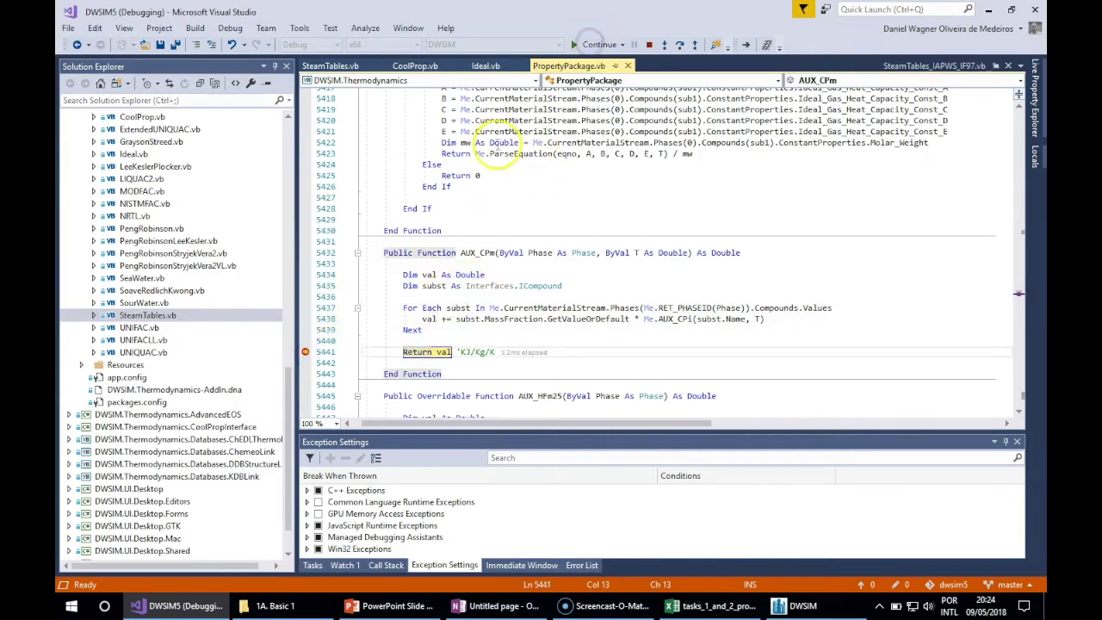
Drag execution back to line 5437's For Each compound loop and select the AUX_CPi call.
mouse_move(428, 321)
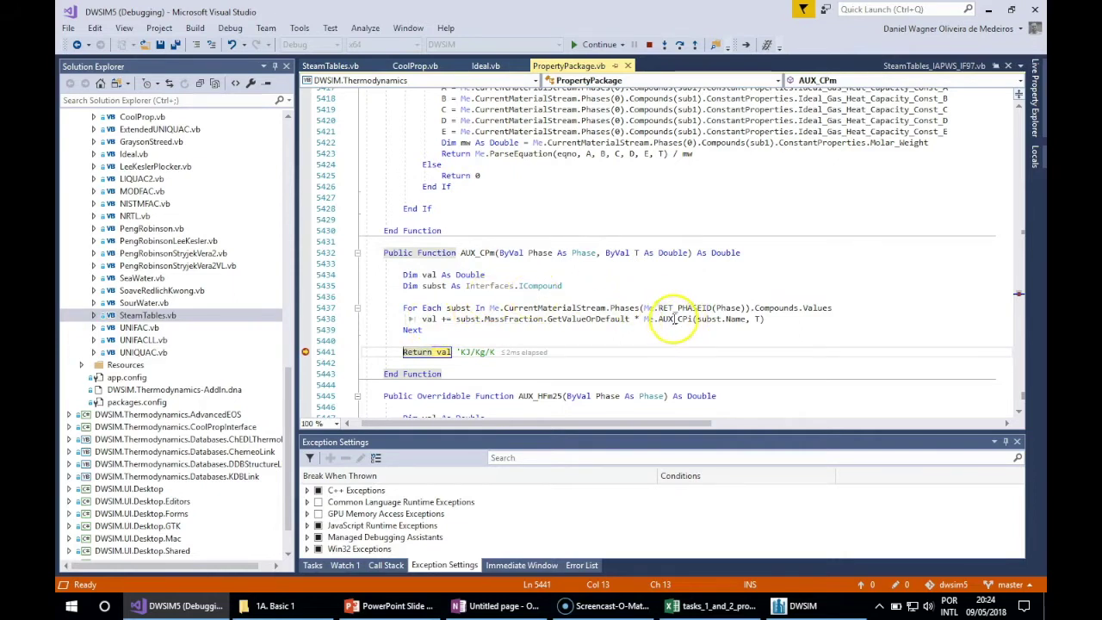
click(307, 318)
drag(306, 318, 307, 308)
click(680, 318)
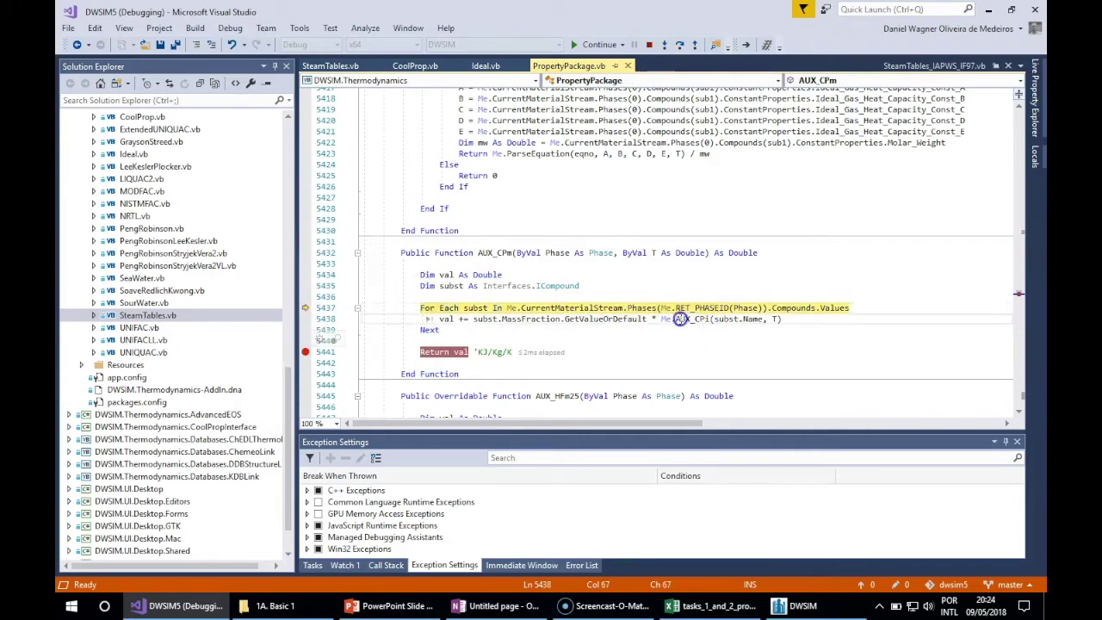
right_click(680, 319)
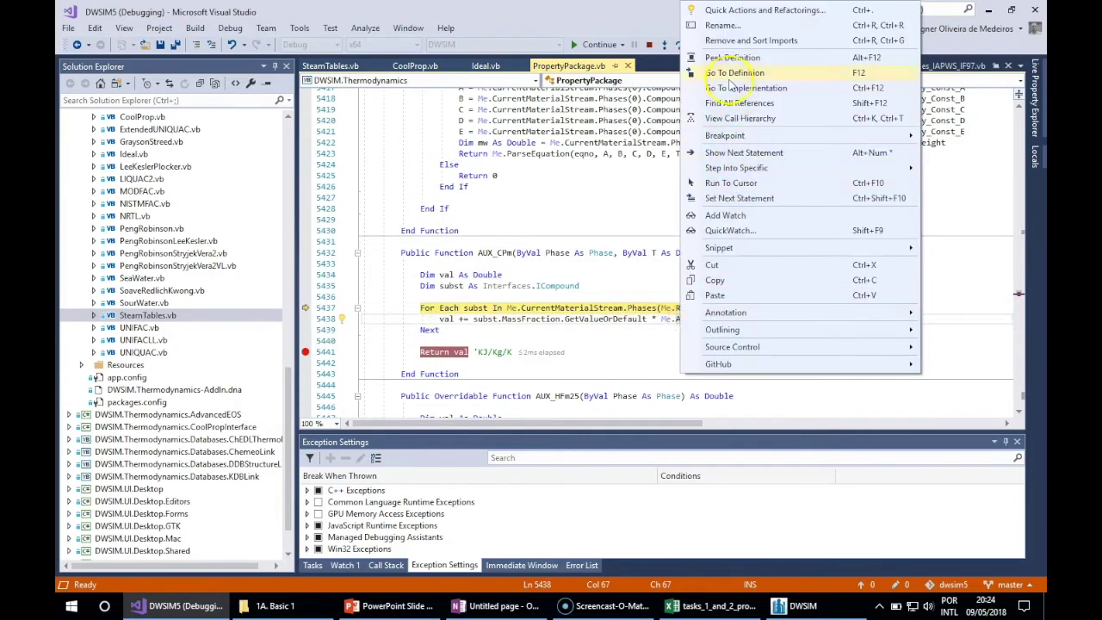
Go to AUX_CPi's definition, break on the TryParse line 5377, and continue to it.
click(730, 76)
click(478, 287)
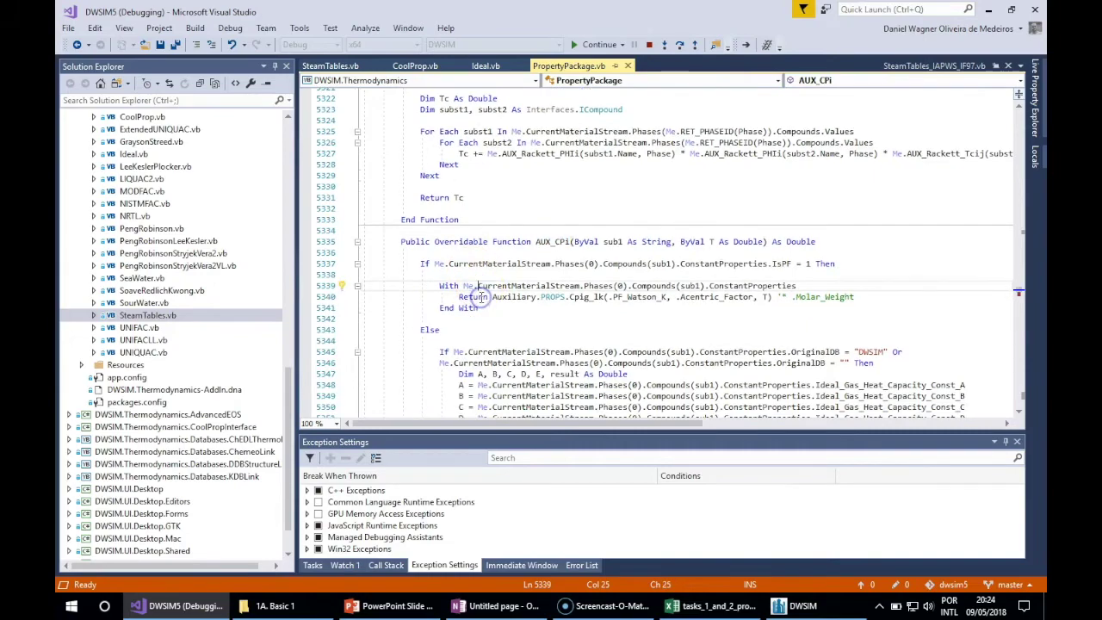
scroll(483, 296, down, 5)
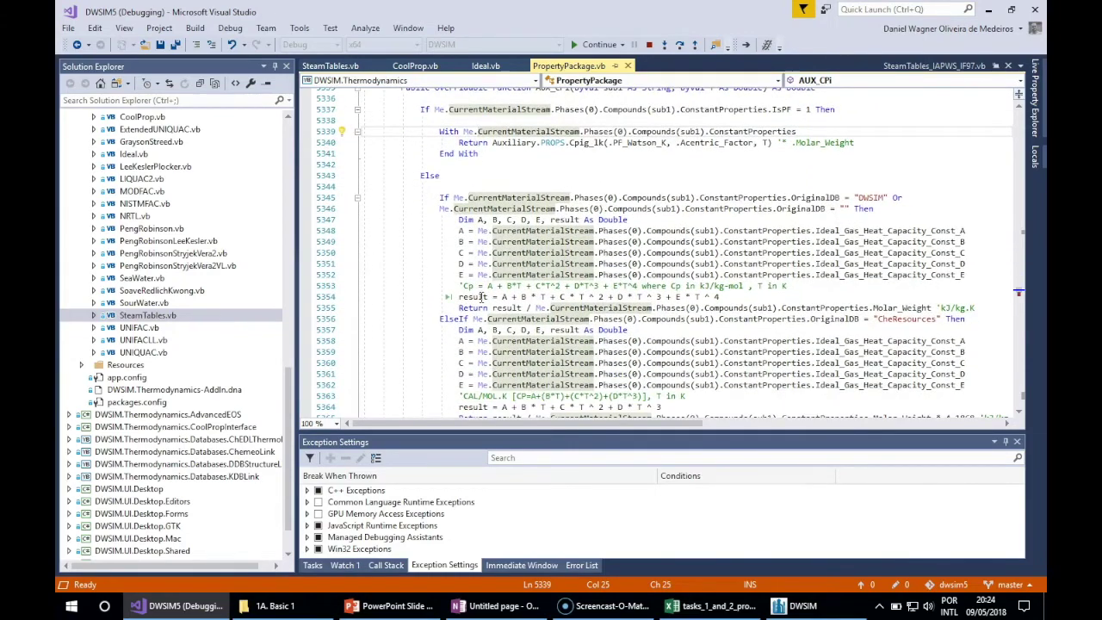
scroll(482, 296, down, 5)
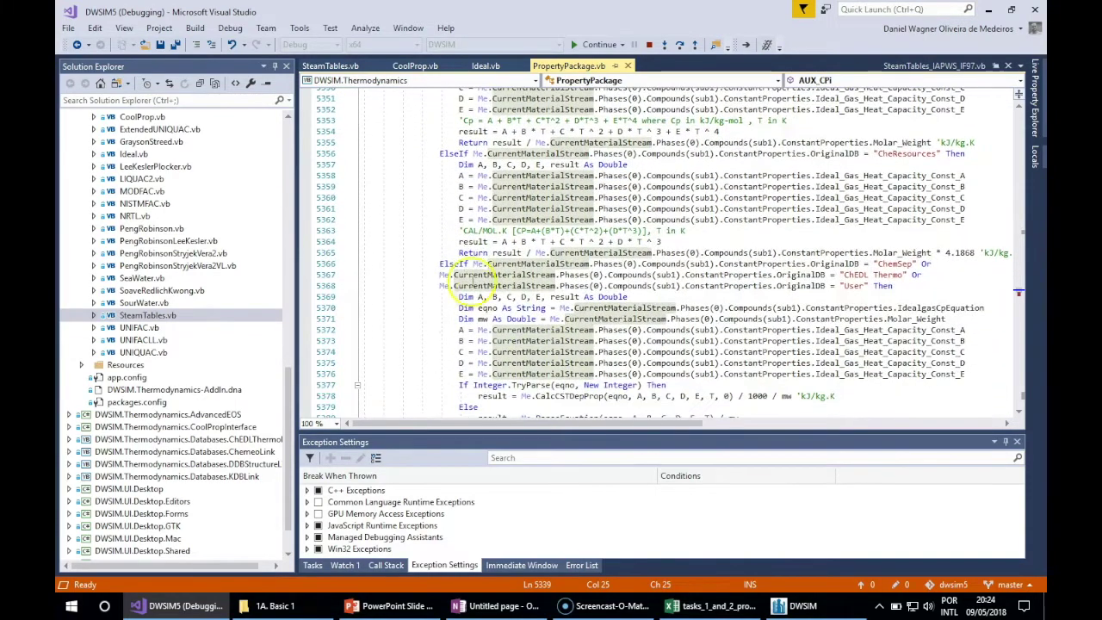
scroll(435, 257, down, 3)
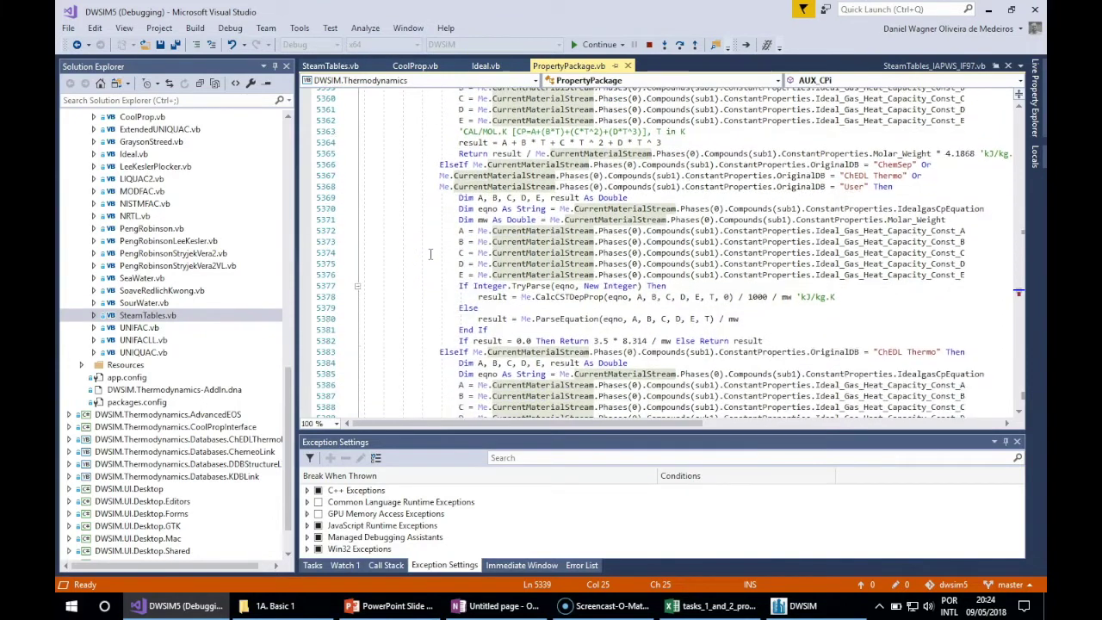
click(304, 275)
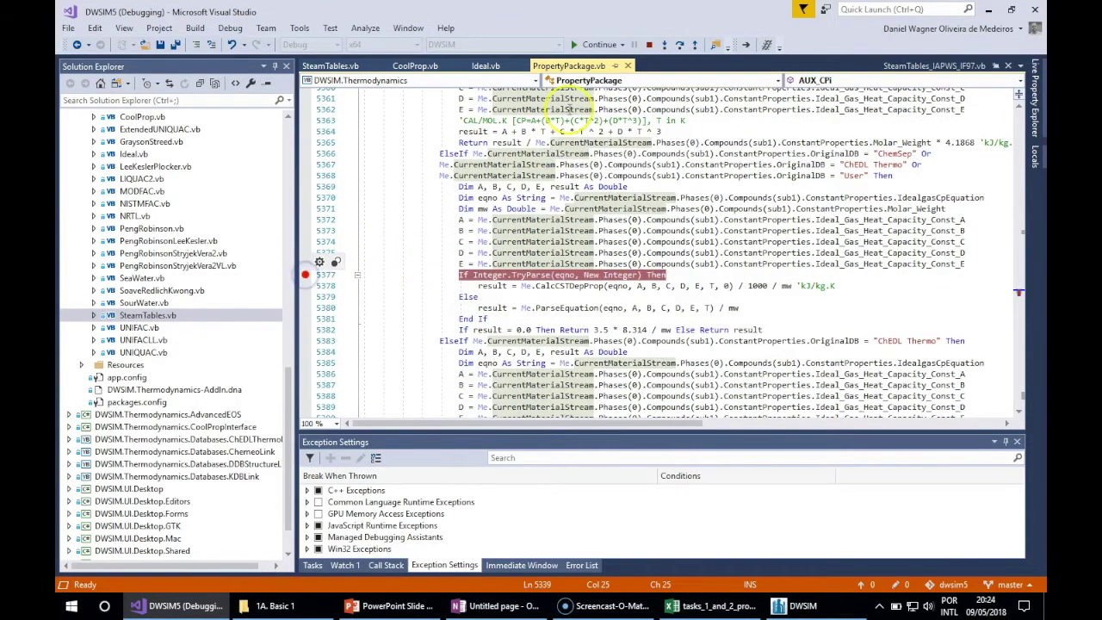
click(586, 50)
click(575, 44)
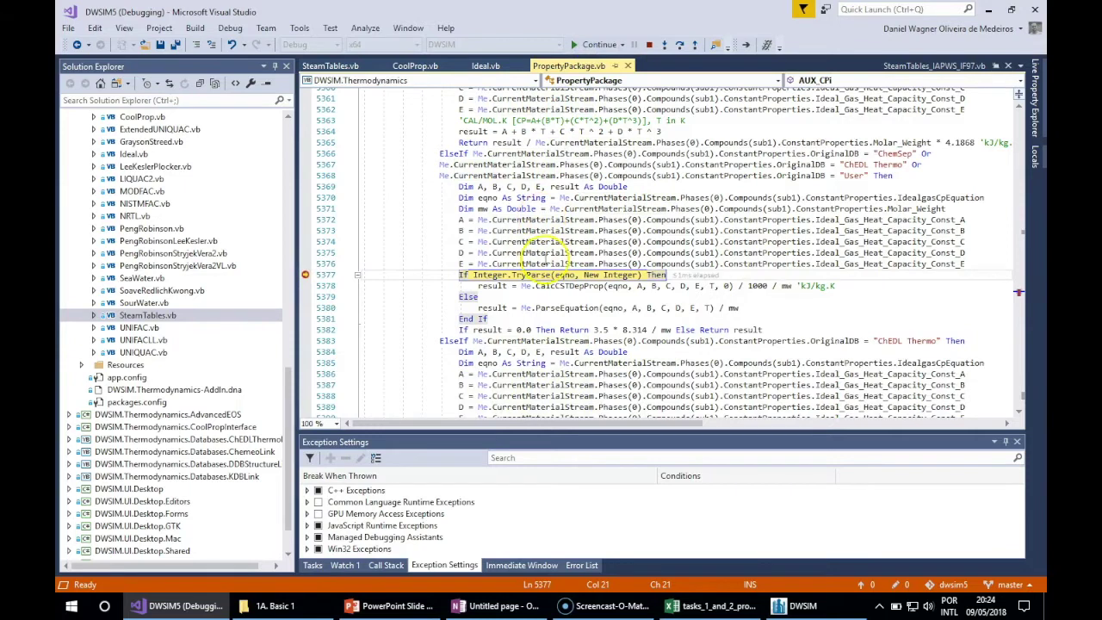
Inspect the values, remove the line 5377 breakpoint, and continue back to AUX_CPm's return.
mouse_move(875, 221)
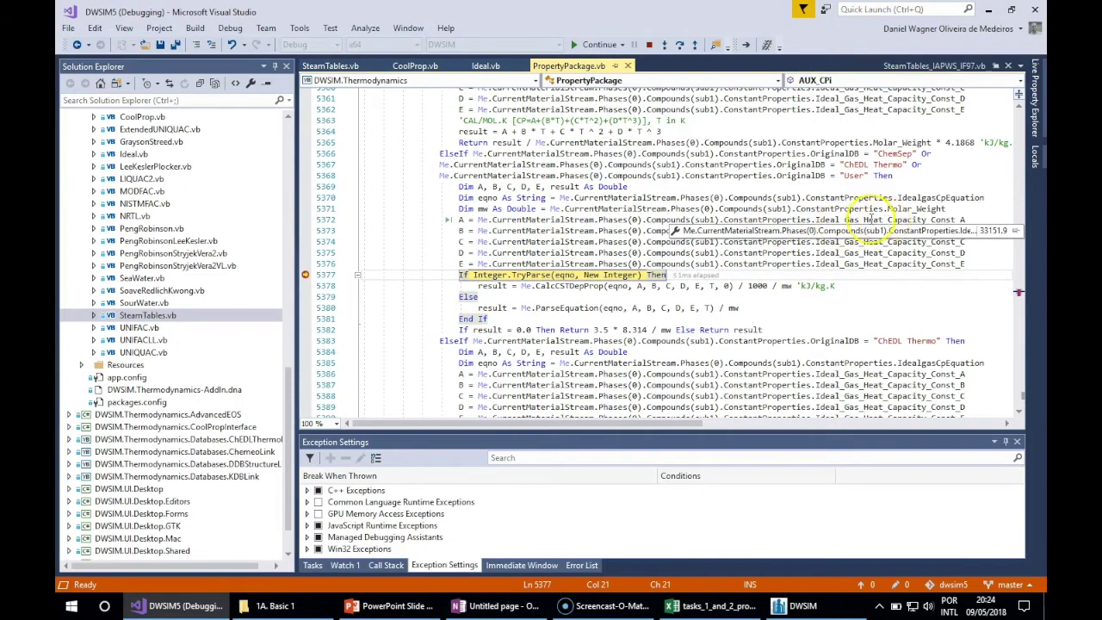
click(671, 187)
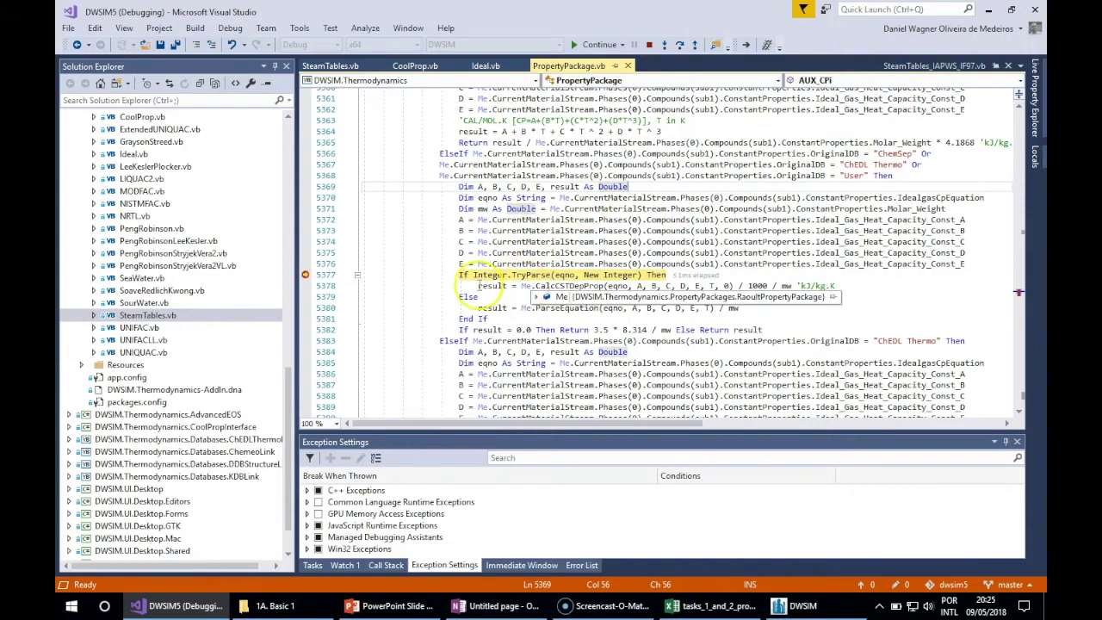
click(305, 274)
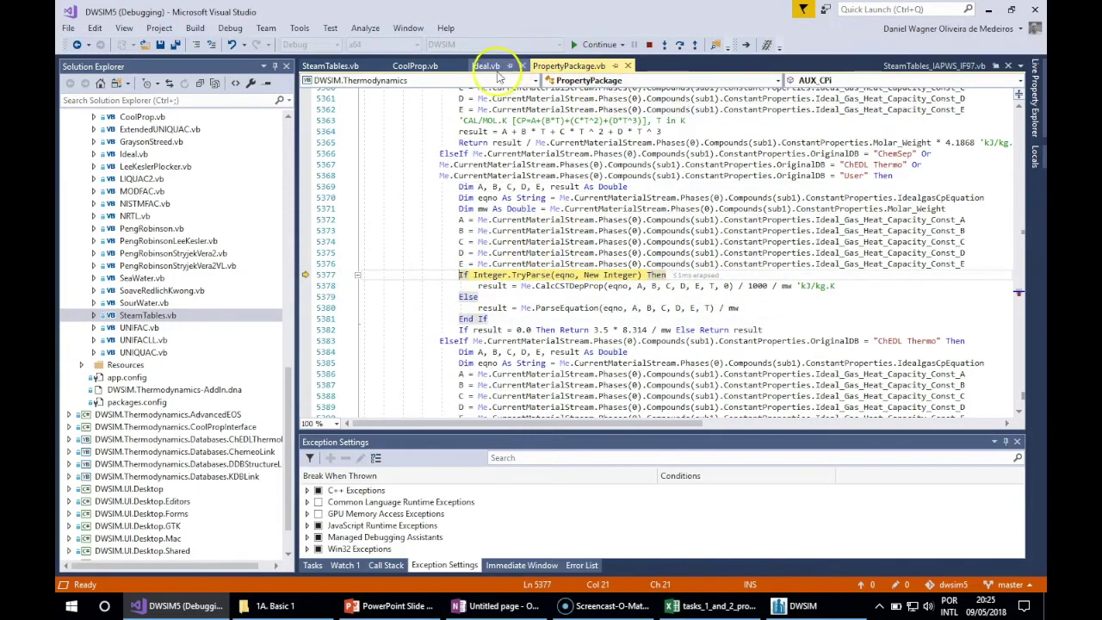
click(586, 45)
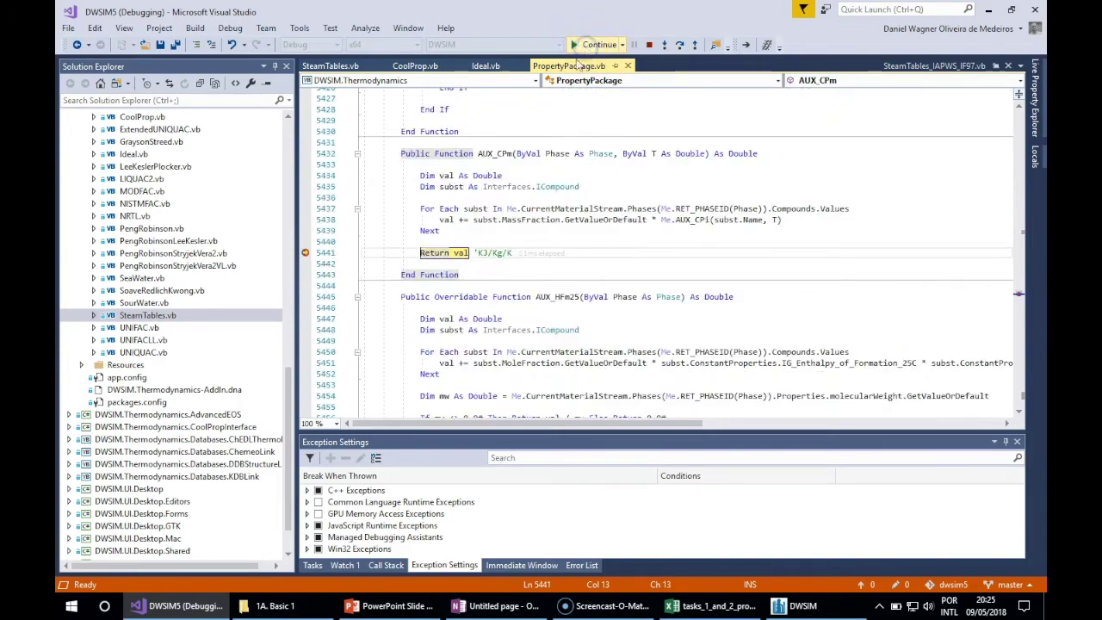
Inspect the compound's subst.MassFraction value at AUX_CPm's Return val line.
click(521, 219)
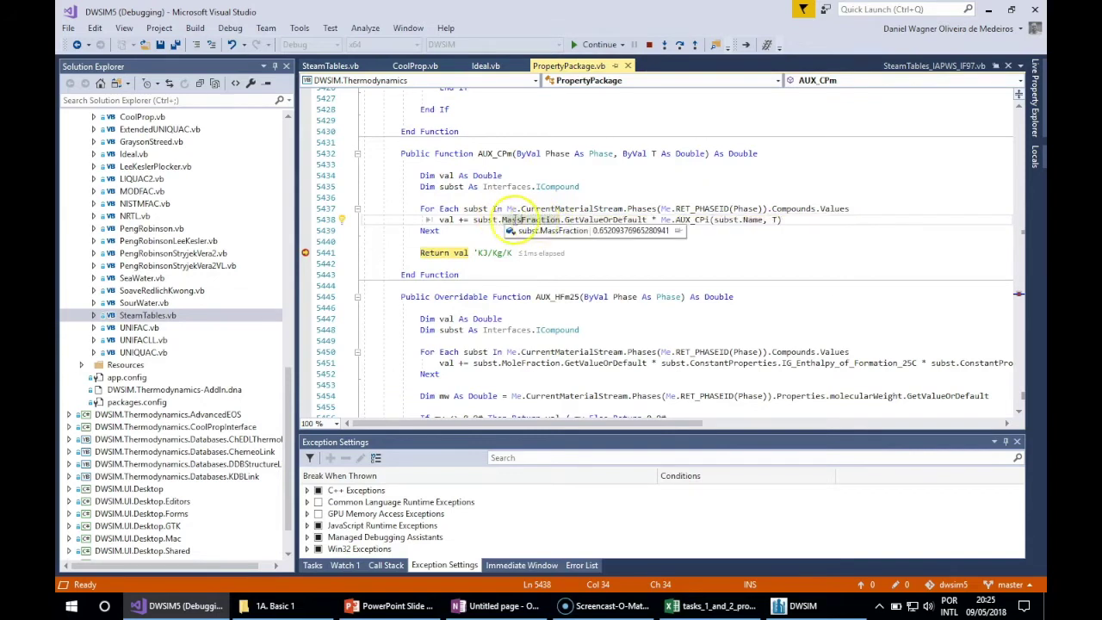
click(306, 250)
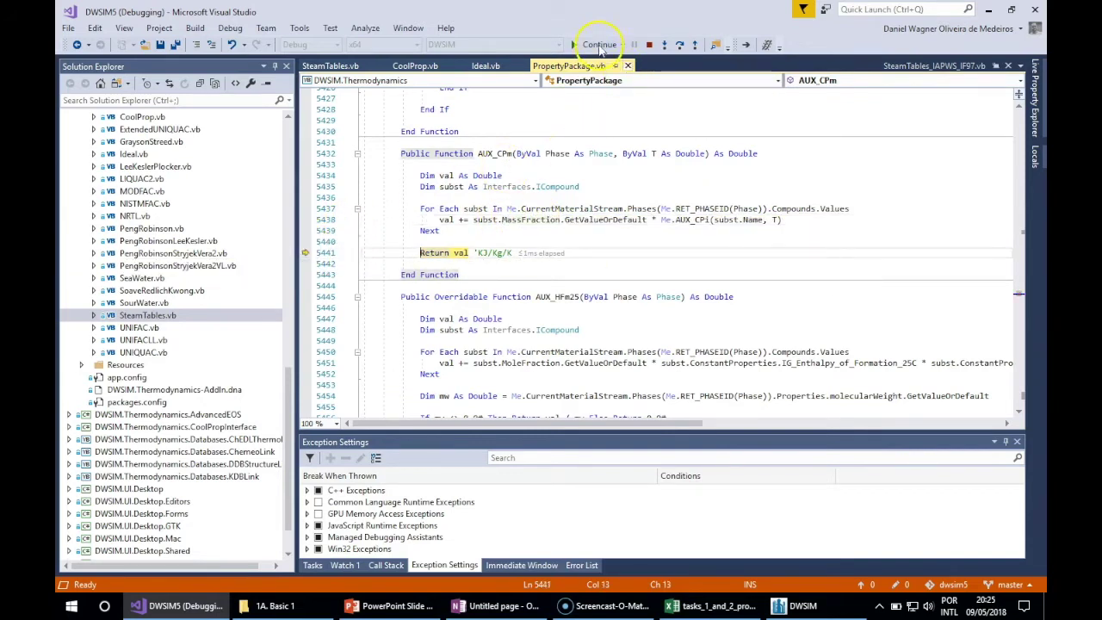
mouse_move(542, 221)
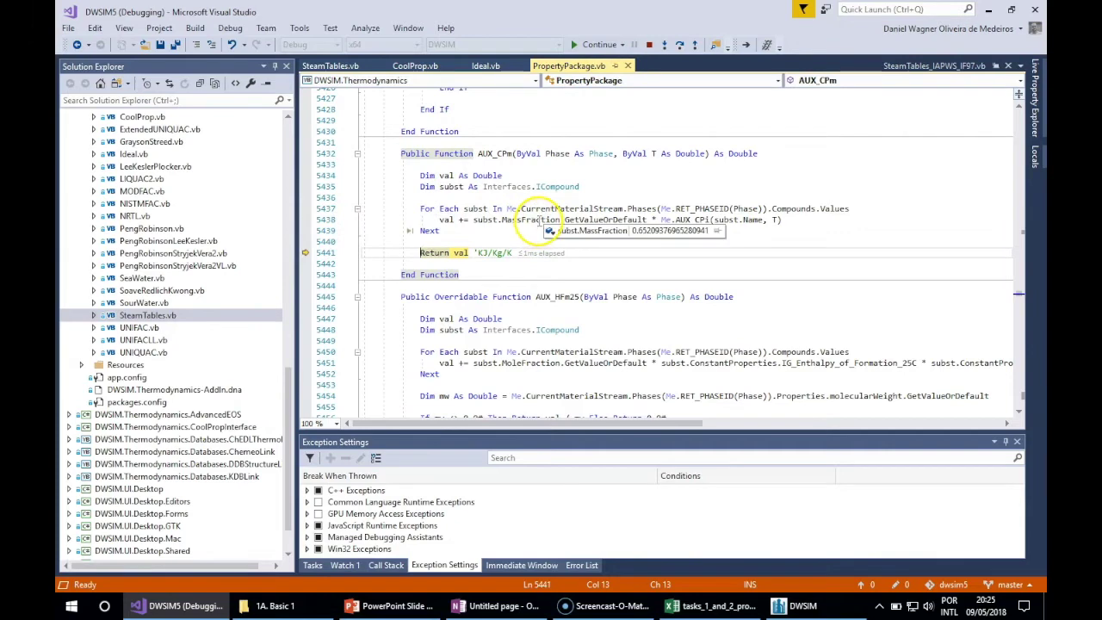
Continue to Ideal.vb line 328 and read the full Cv = Cp - 8.314 / AUX_MMM(Phase.Vapor) formula.
click(587, 44)
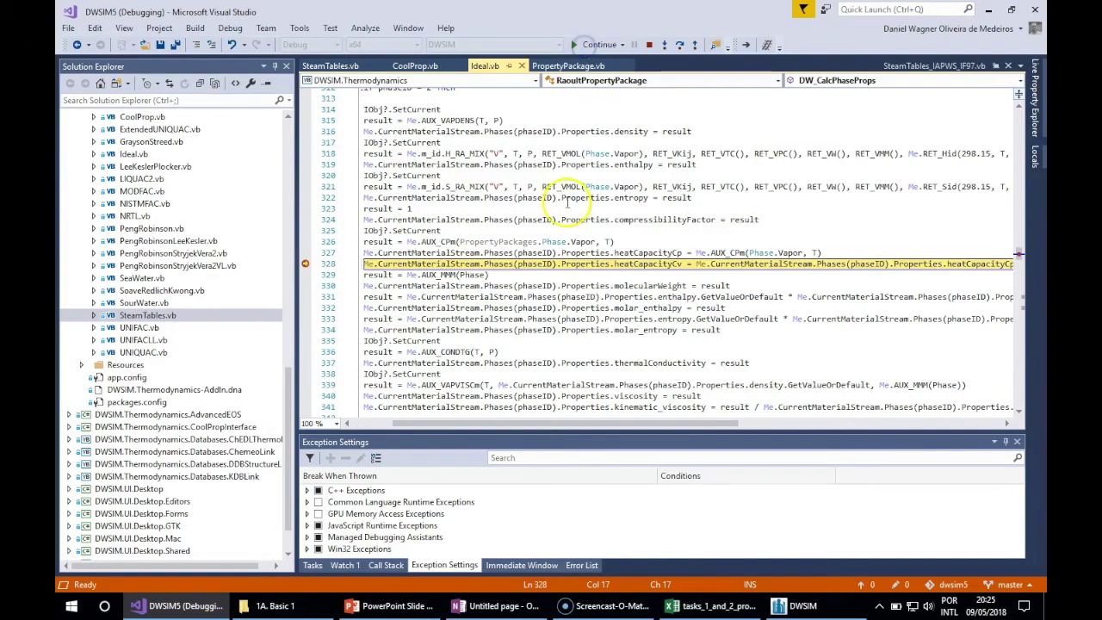
scroll(638, 259, right, 5)
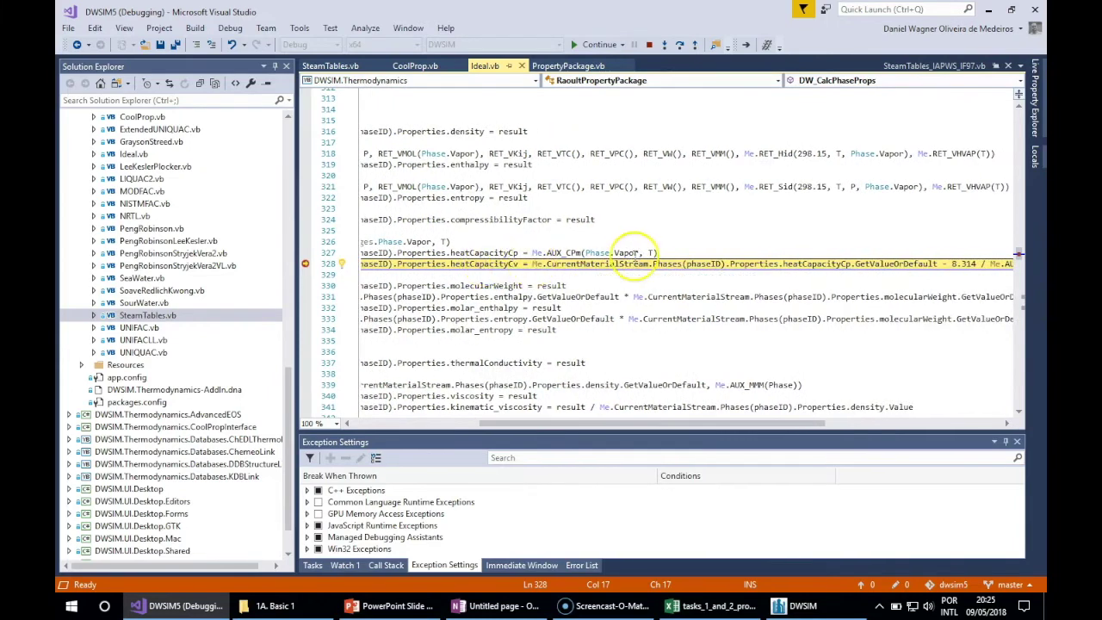
scroll(635, 255, right, 3)
scroll(668, 269, right, 2)
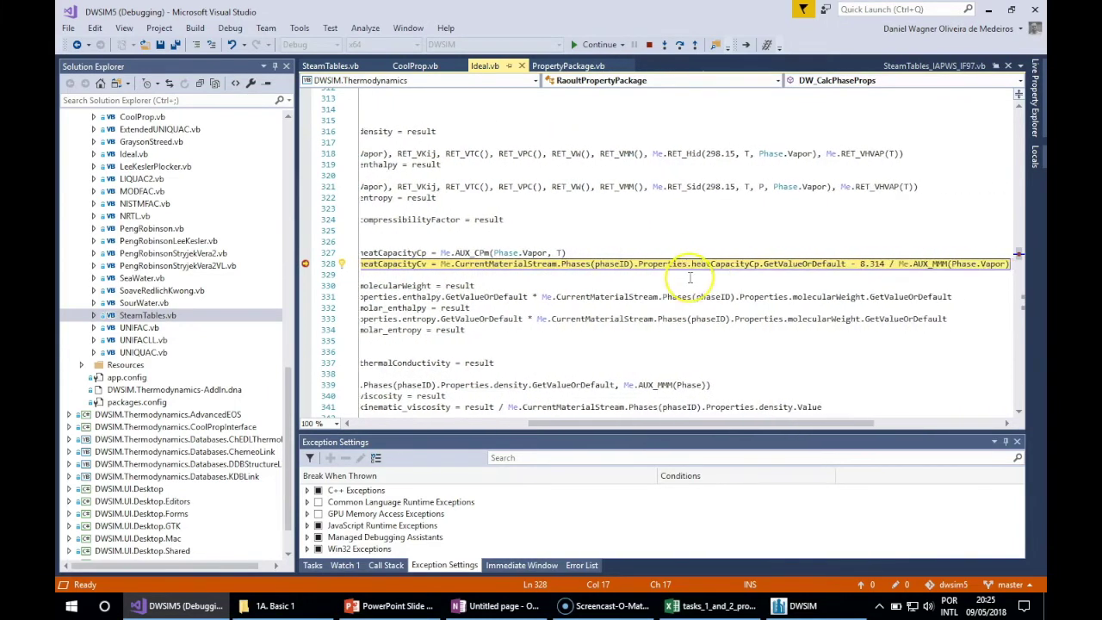